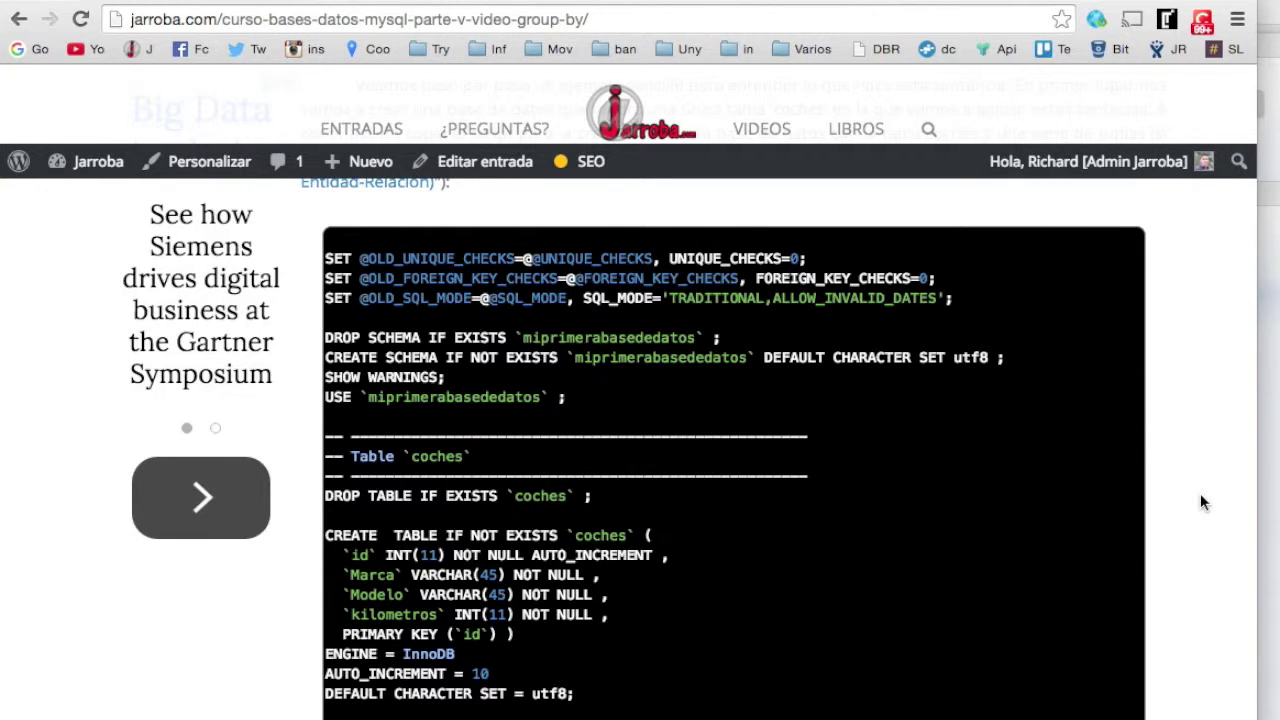
- Select the coches creation script, from the first SET line through all nine INSERT INTO lines
{"action": "scroll", "coordinate": [1110, 400], "scroll_direction": "down", "scroll_amount": 2}
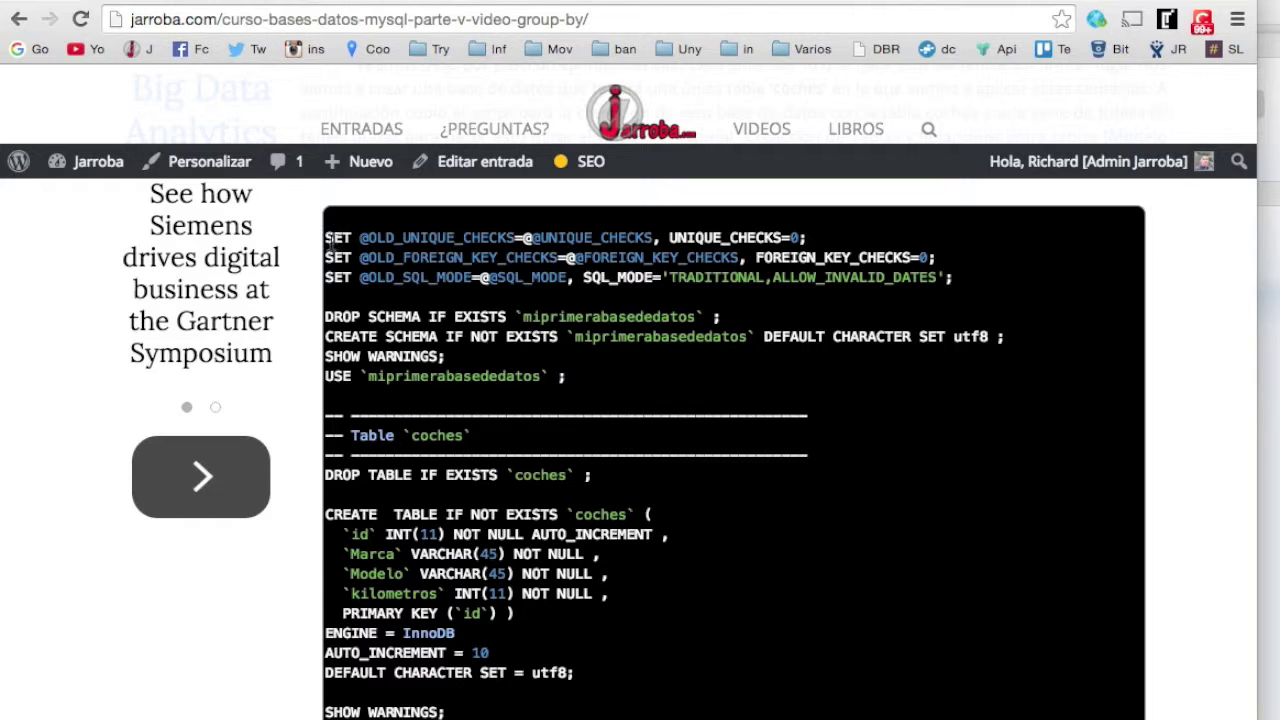
{"action": "scroll", "coordinate": [360, 255], "scroll_direction": "down", "scroll_amount": 5}
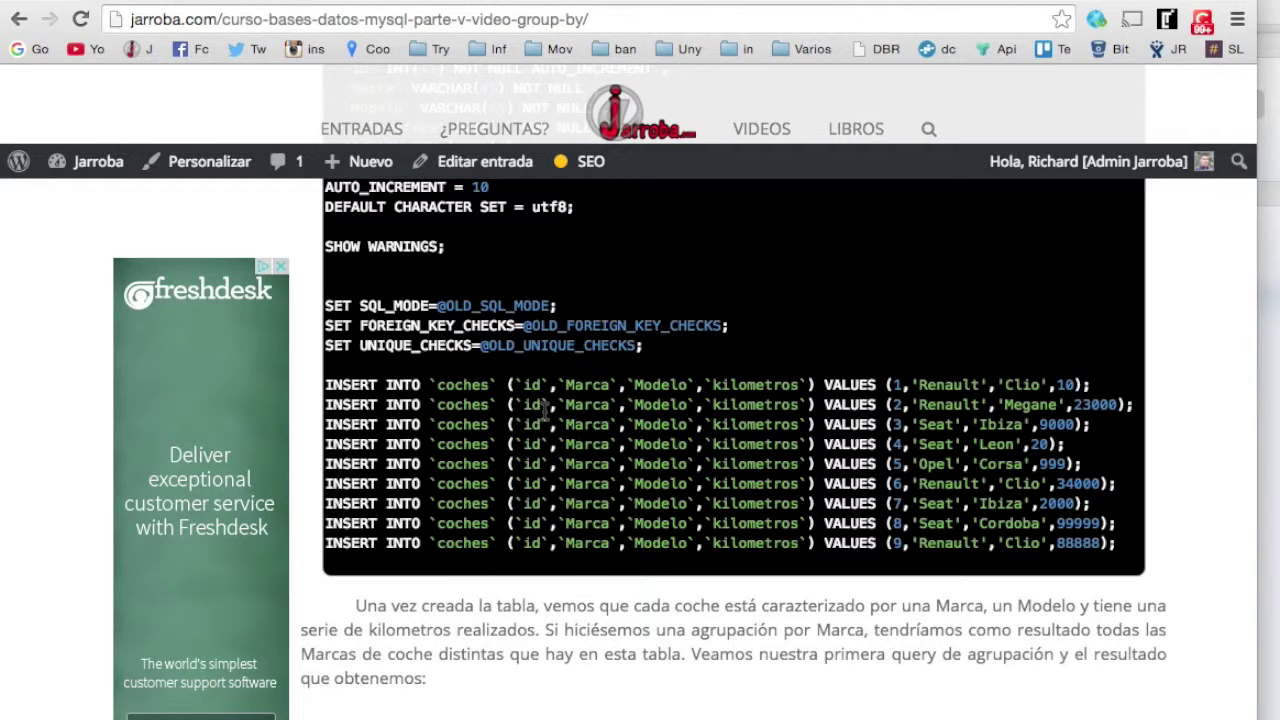
{"action": "scroll", "coordinate": [531, 407], "scroll_direction": "up", "scroll_amount": 10}
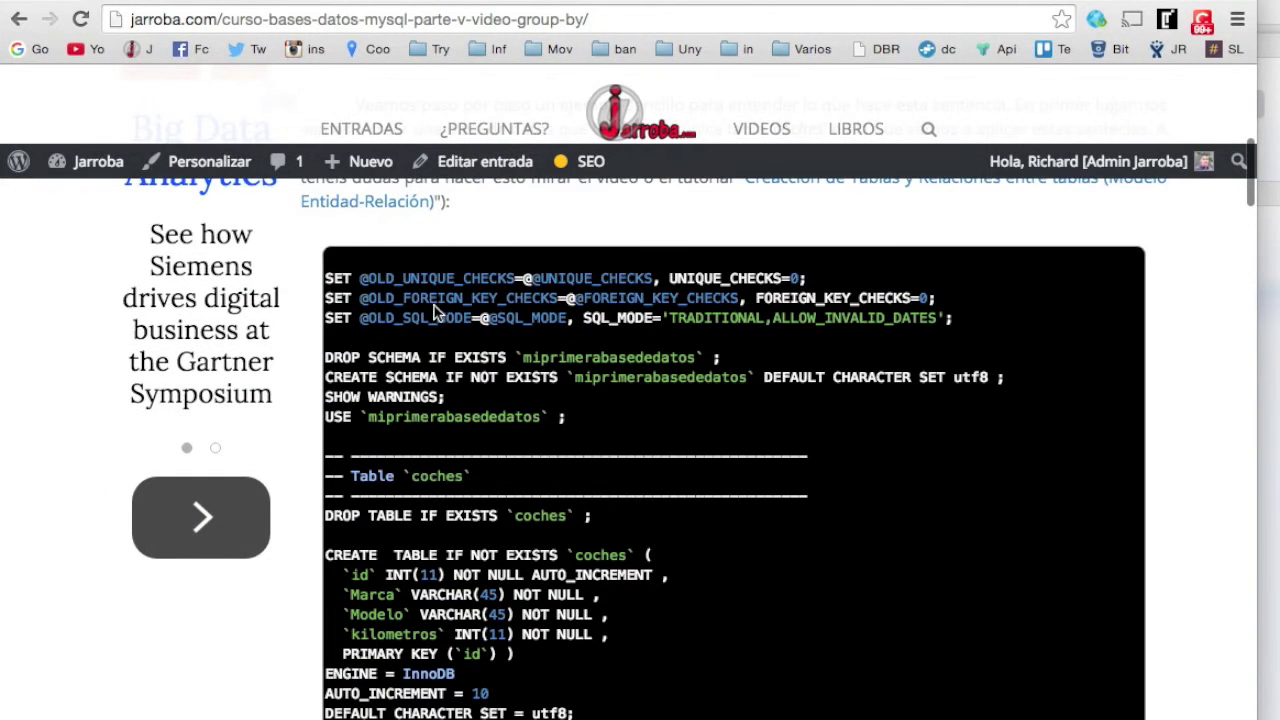
{"action": "scroll", "coordinate": [425, 313], "scroll_direction": "up", "scroll_amount": 2}
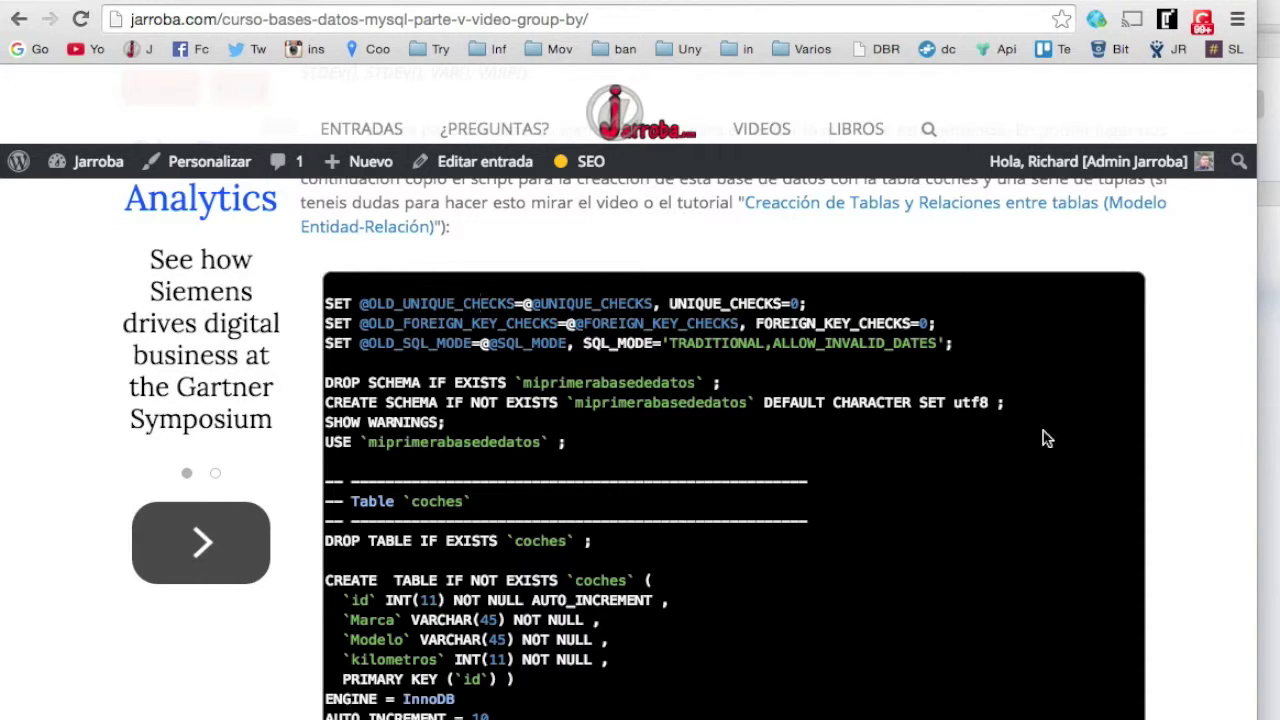
{"action": "scroll", "coordinate": [1147, 443], "scroll_direction": "up", "scroll_amount": 10}
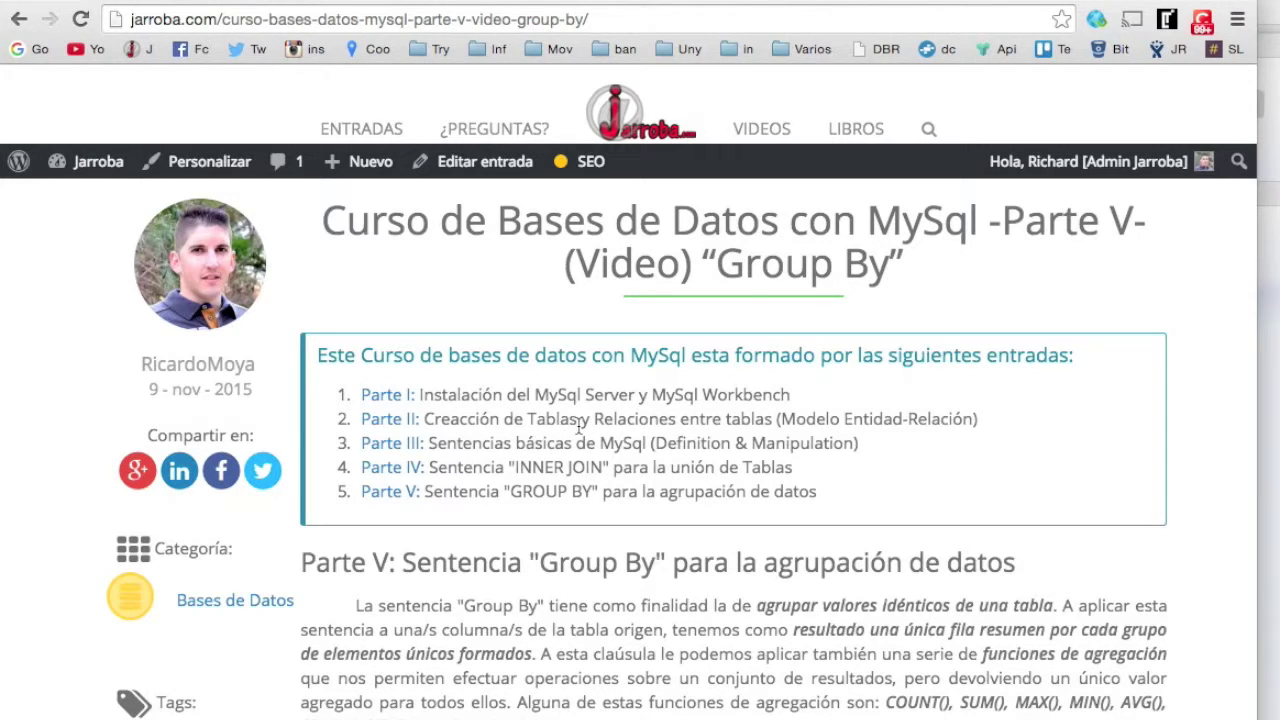
{"action": "scroll", "coordinate": [1212, 510], "scroll_direction": "down", "scroll_amount": 10}
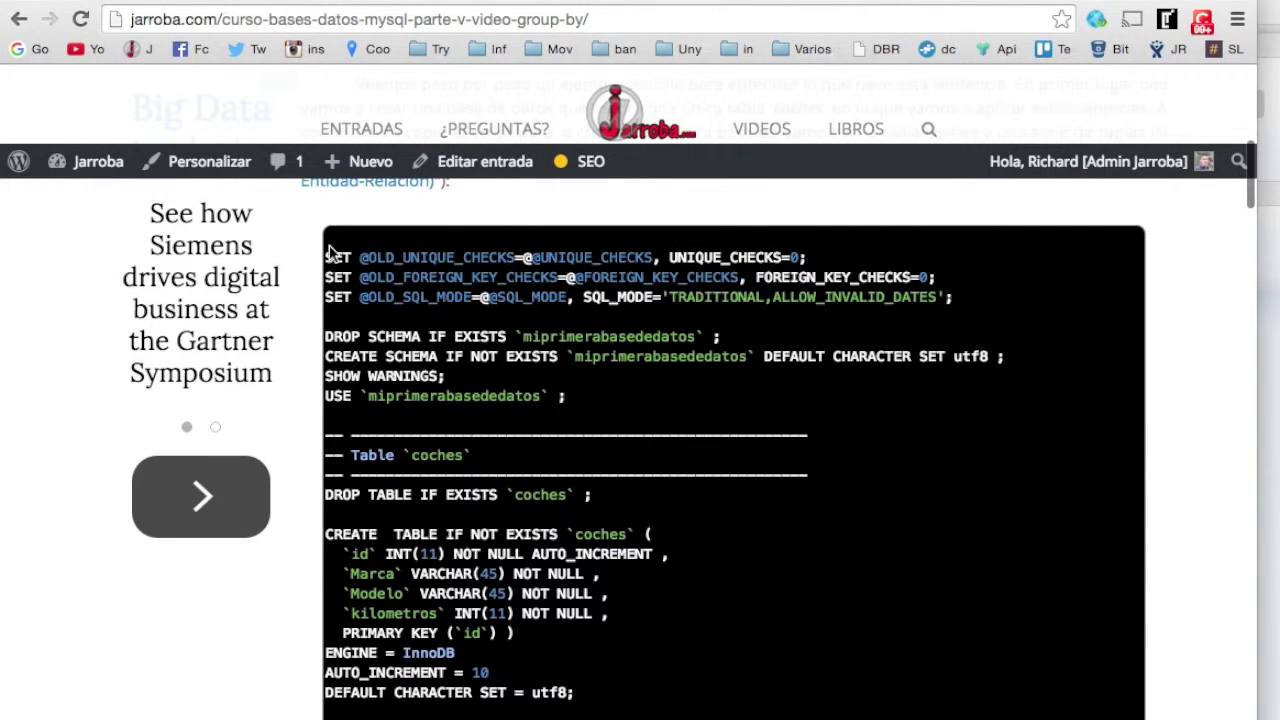
{"action": "left_click_drag", "start_coordinate": [328, 257], "coordinate": [1135, 436]}
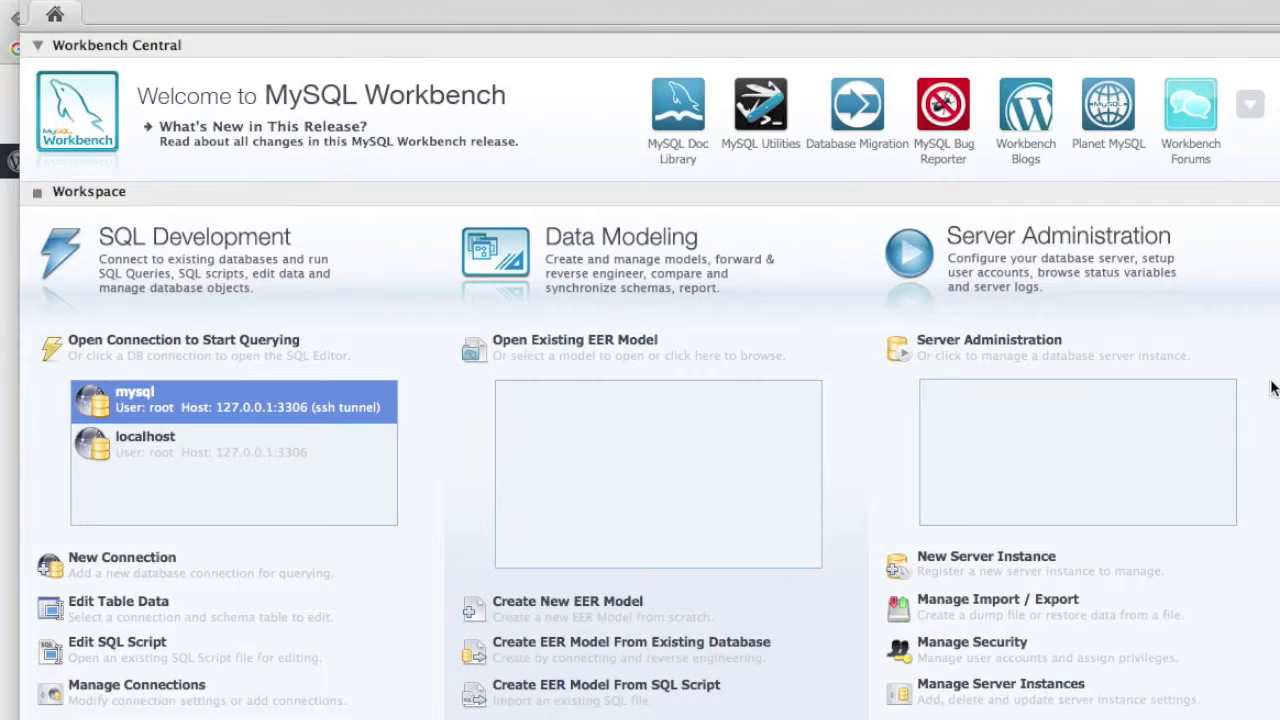
{"action": "left_click", "coordinate": [1274, 391]}
- Connect to the localhost server, entering the account password
{"action": "left_click", "coordinate": [163, 450]}
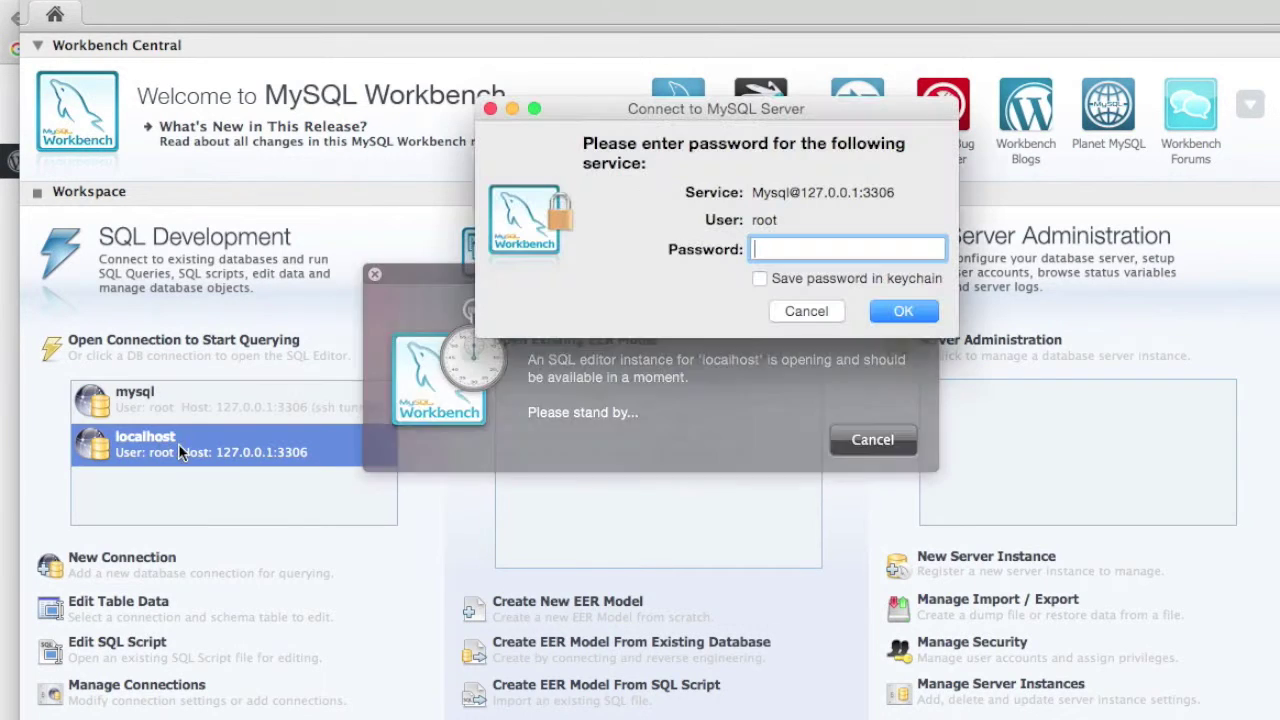
{"action": "type", "text": "root"}
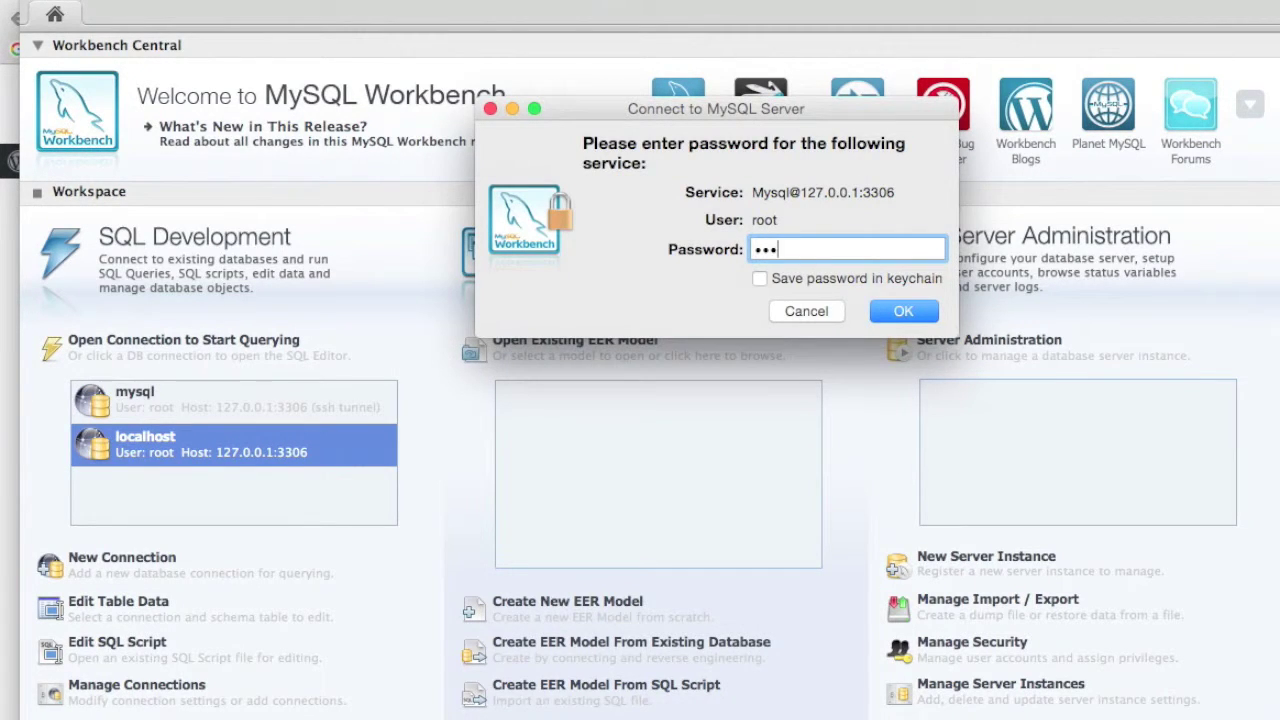
{"action": "key", "text": "Return"}
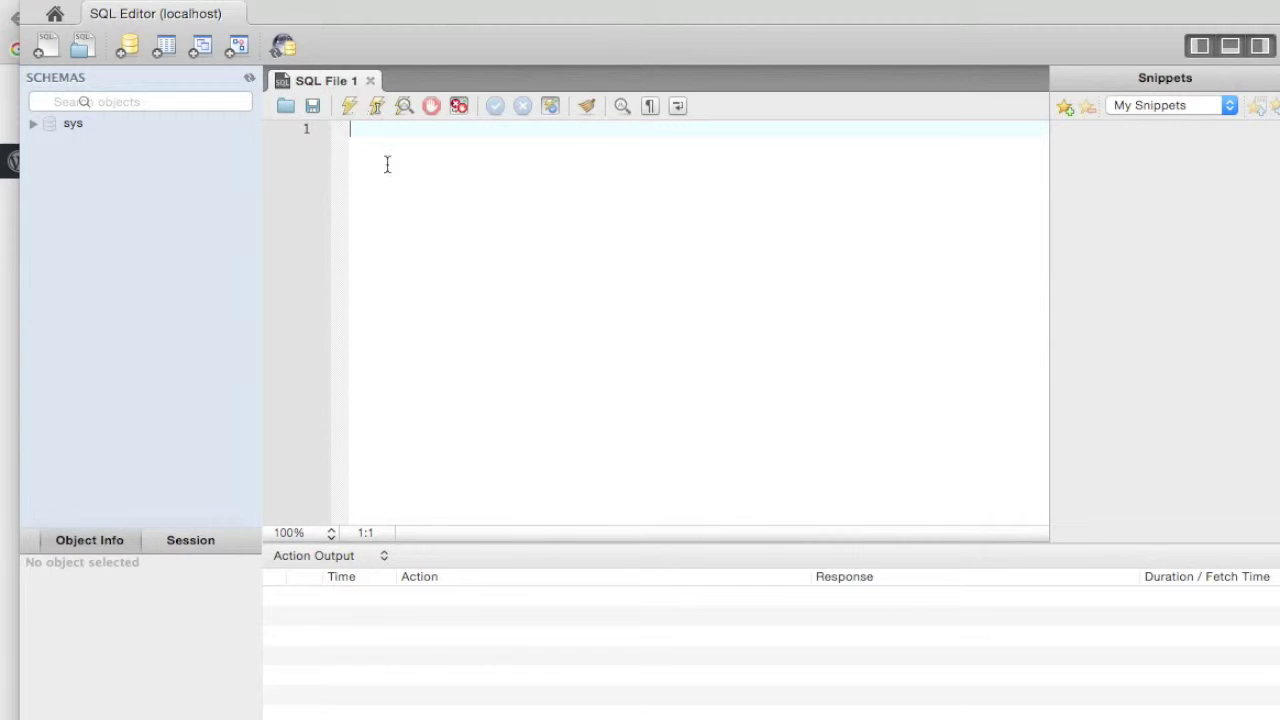
- Paste and execute the coches creation script, checking each row's '1 row(s) affected' message
{"action": "key", "text": "super+v"}
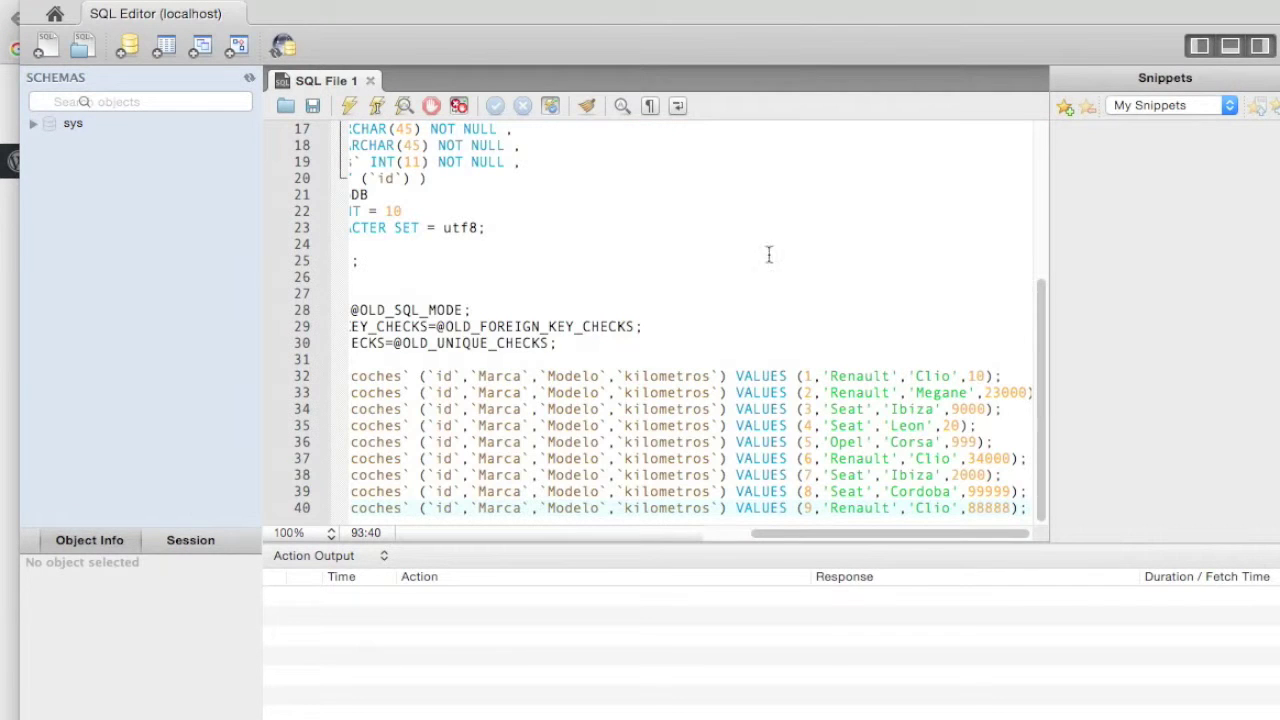
{"action": "left_click", "coordinate": [349, 106]}
{"action": "scroll", "coordinate": [650, 640], "scroll_direction": "up", "scroll_amount": 5}
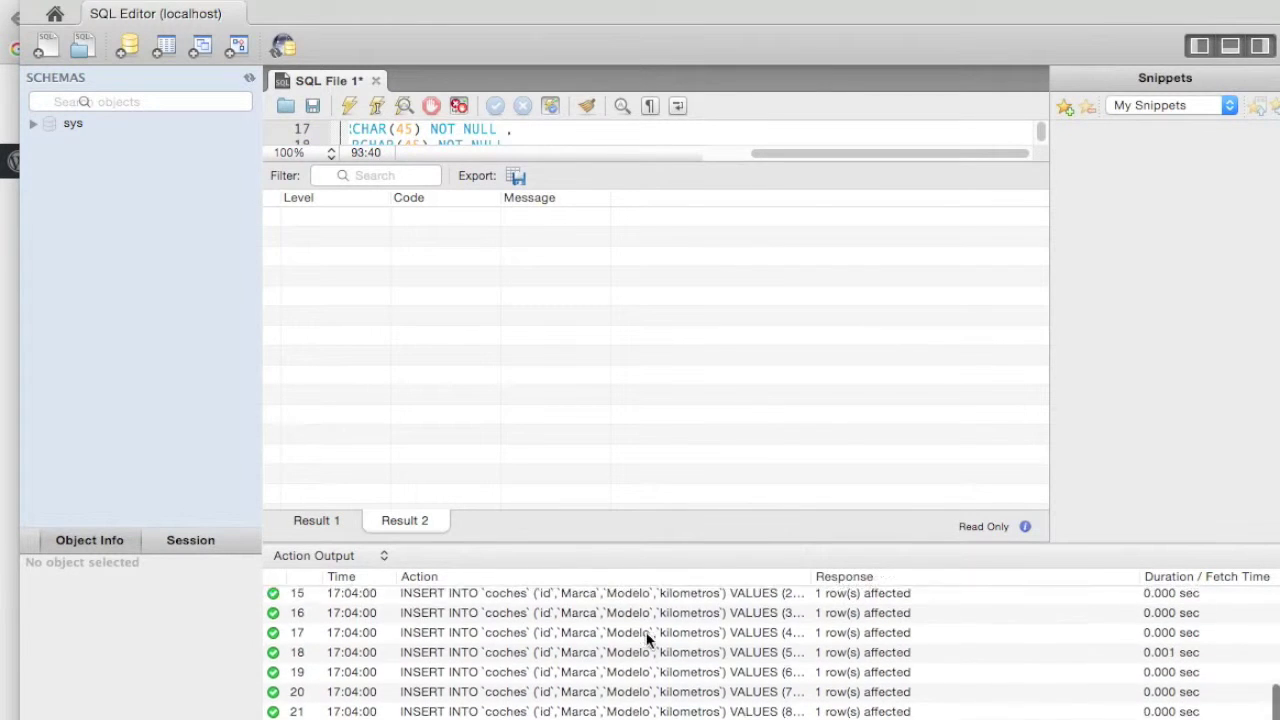
{"action": "scroll", "coordinate": [540, 630], "scroll_direction": "down", "scroll_amount": 3}
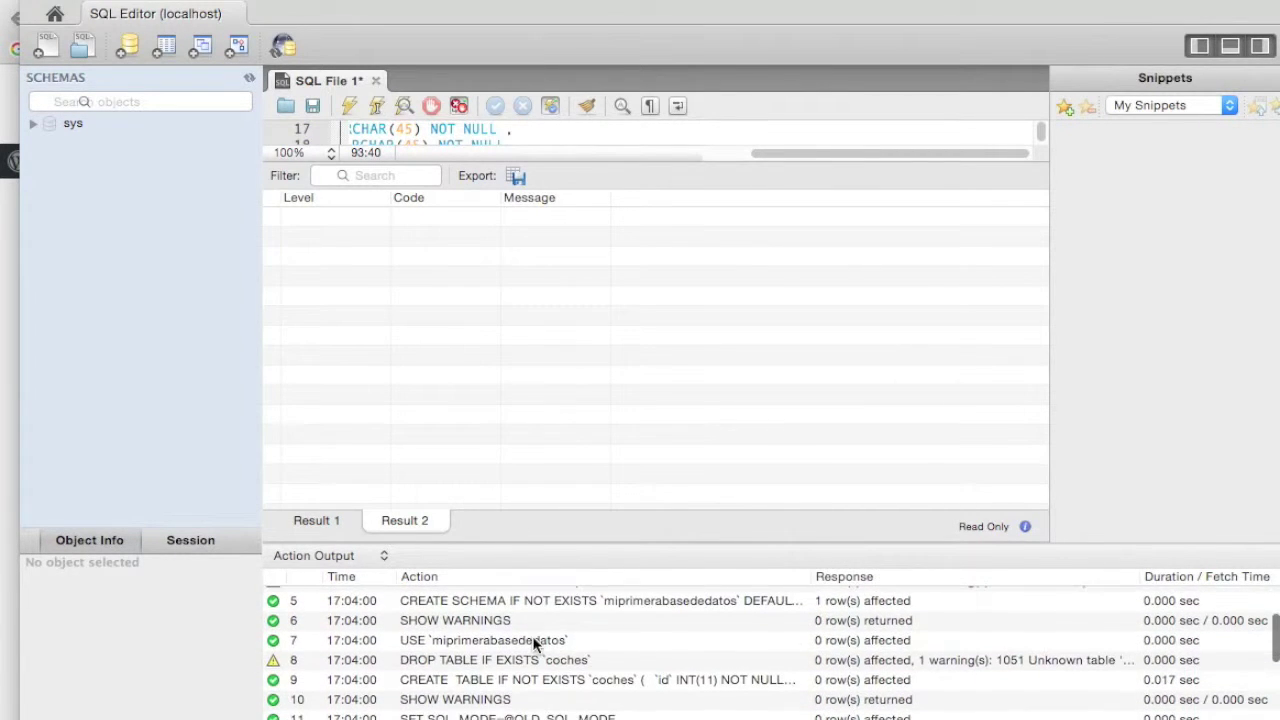
{"action": "scroll", "coordinate": [533, 643], "scroll_direction": "down", "scroll_amount": 5}
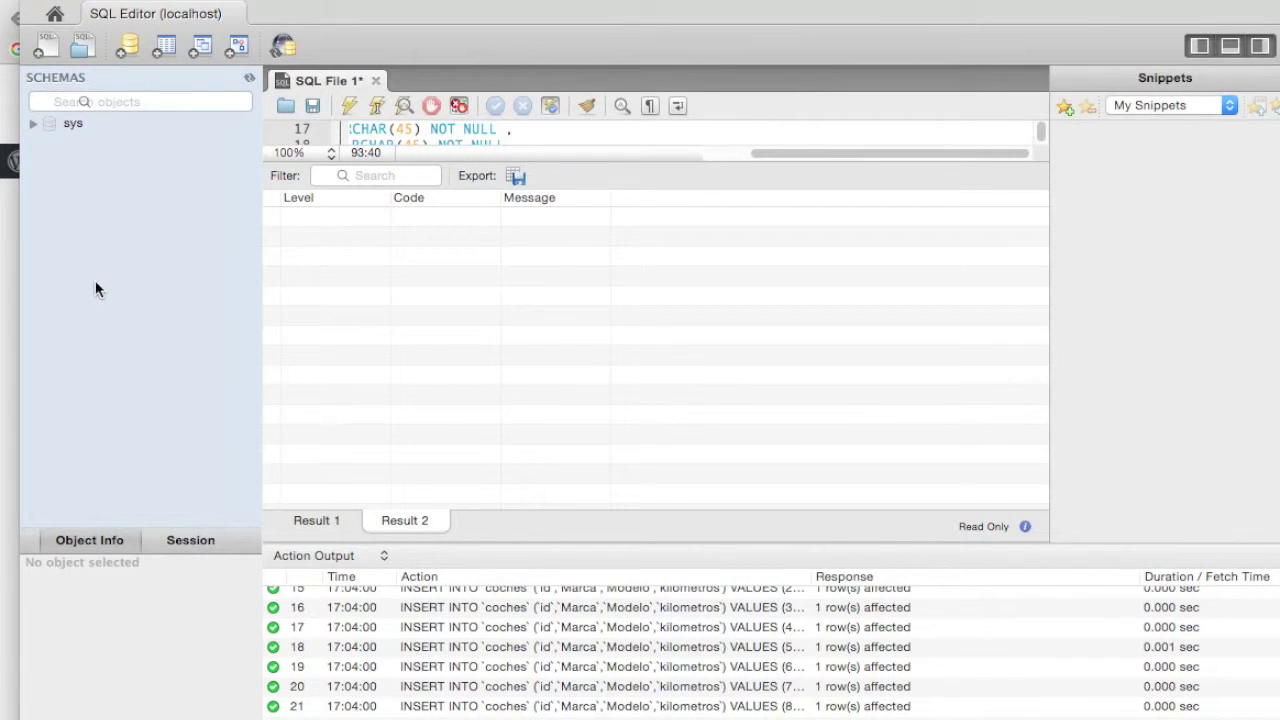
- Refresh the schema list and expand miprimerabasededatos down to its coches table
{"action": "right_click", "coordinate": [140, 218]}
{"action": "left_click", "coordinate": [180, 231]}
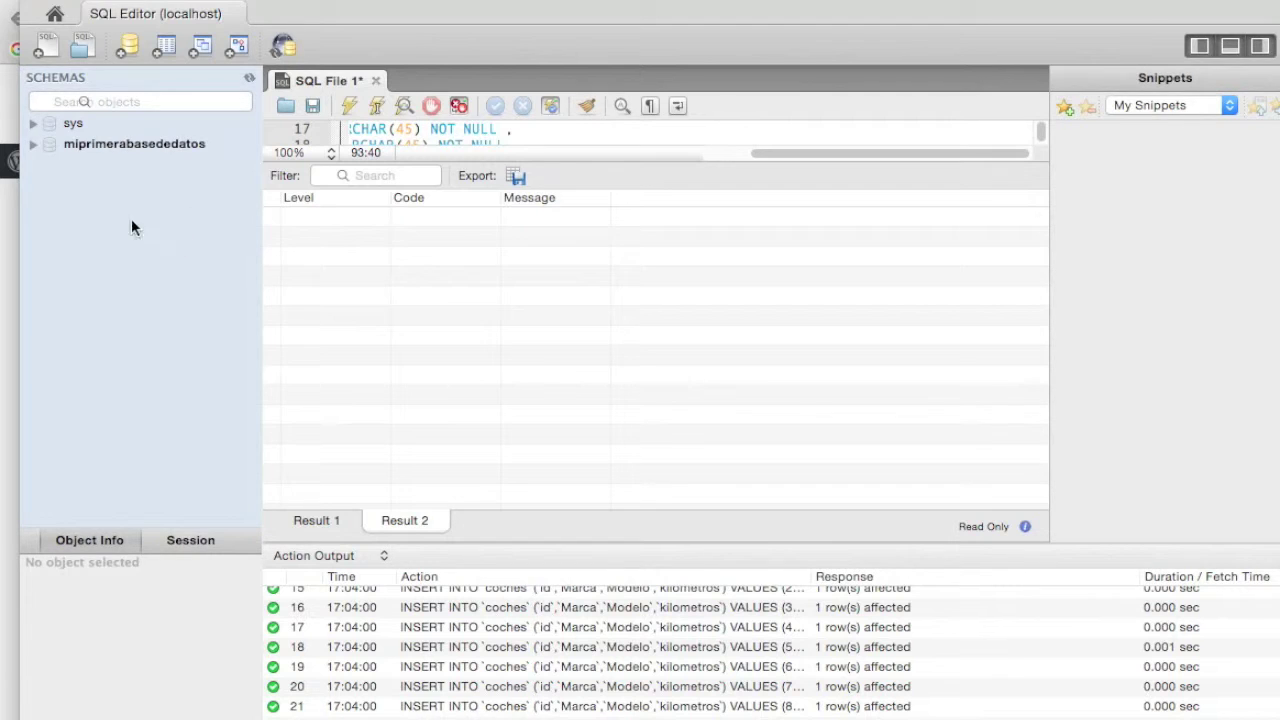
{"action": "left_click", "coordinate": [91, 142]}
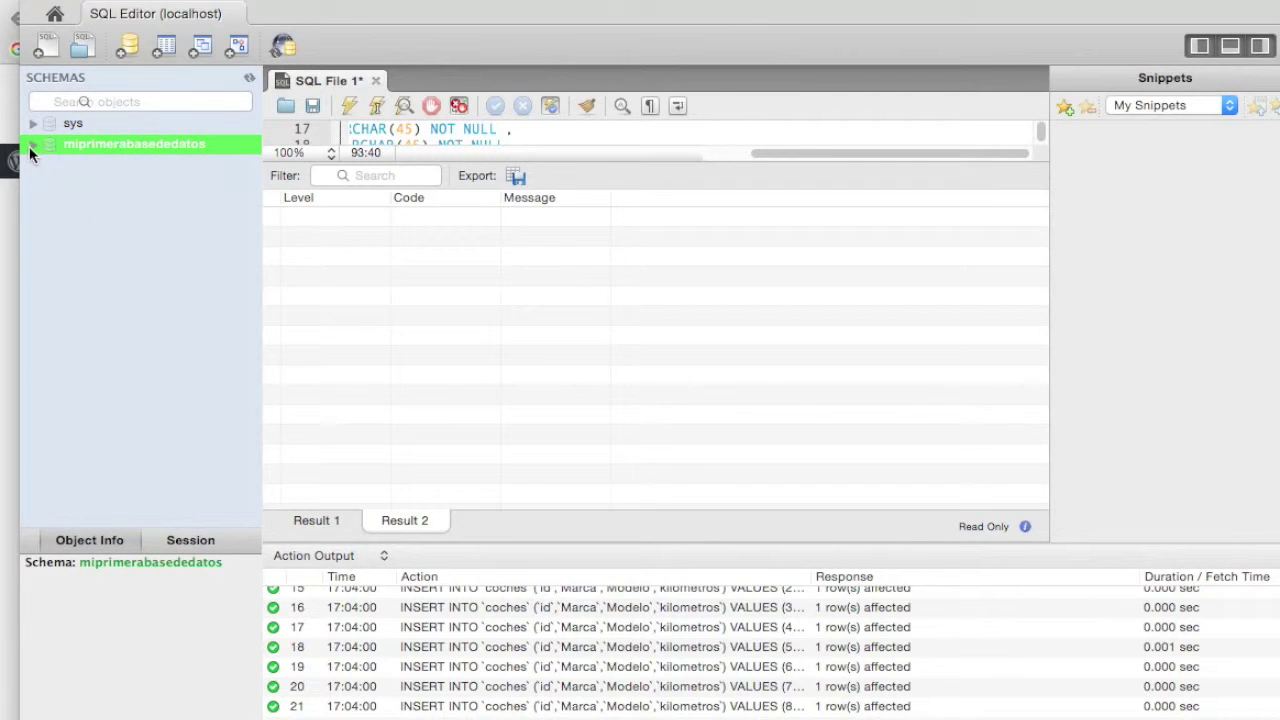
{"action": "left_click", "coordinate": [34, 146]}
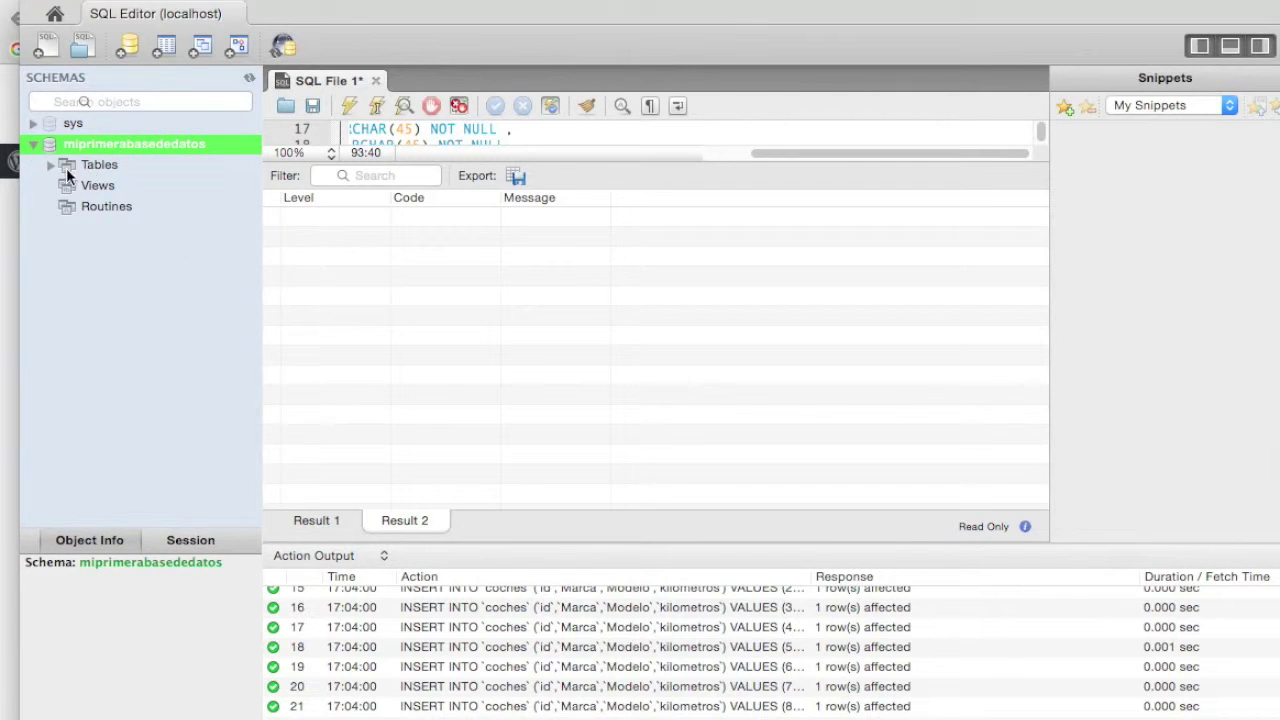
{"action": "left_click", "coordinate": [50, 165]}
{"action": "left_click", "coordinate": [126, 187]}
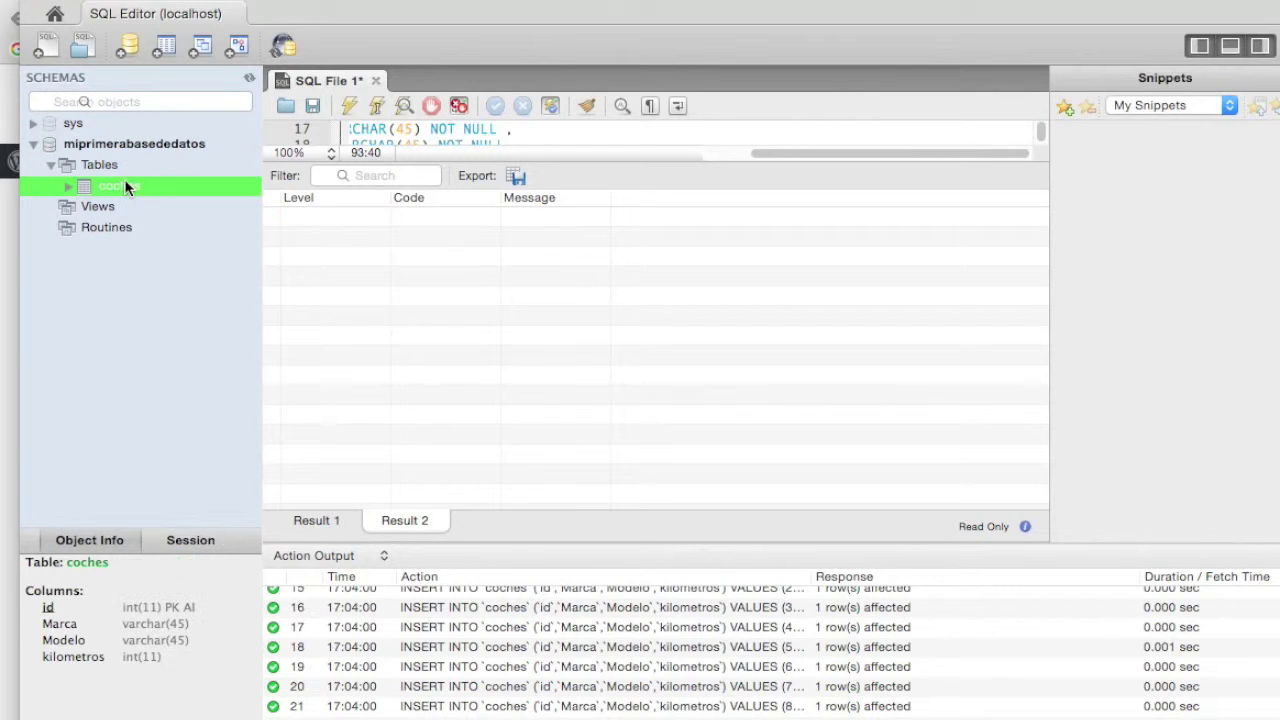
- List the coches rows with Select Rows - Limit 1000 and enlarge the query editor
{"action": "right_click", "coordinate": [117, 191]}
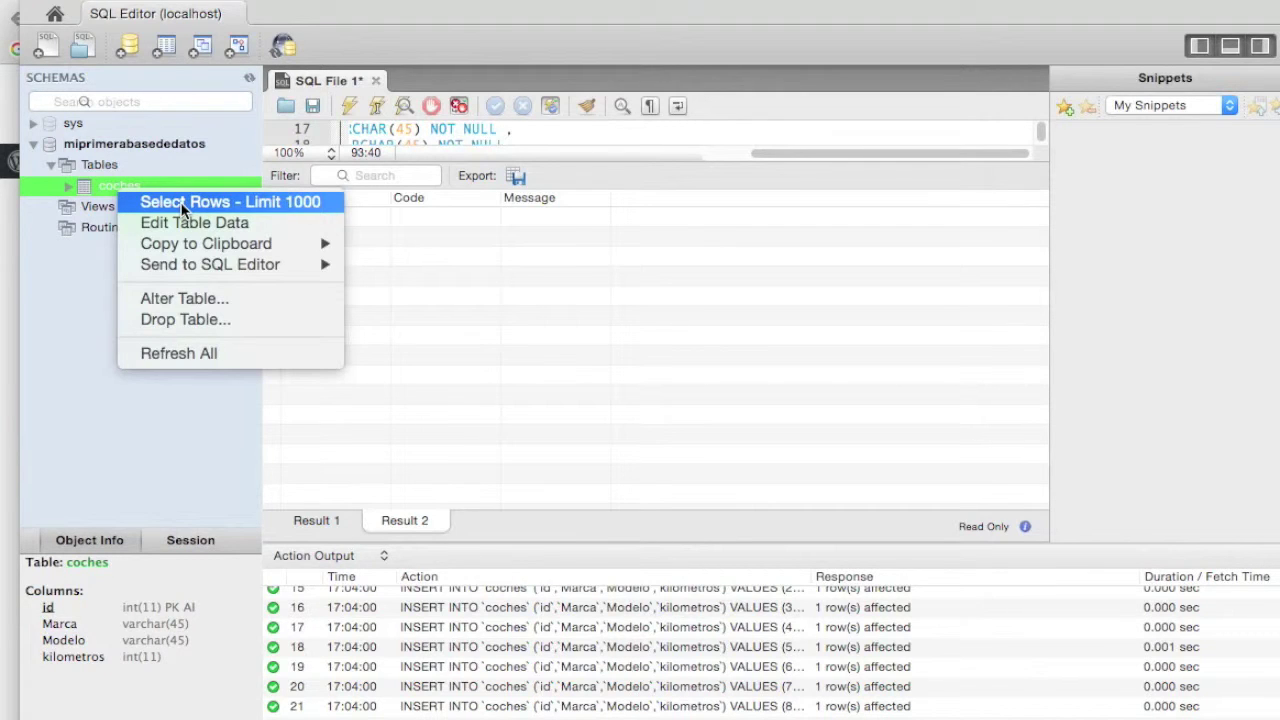
{"action": "left_click", "coordinate": [184, 201]}
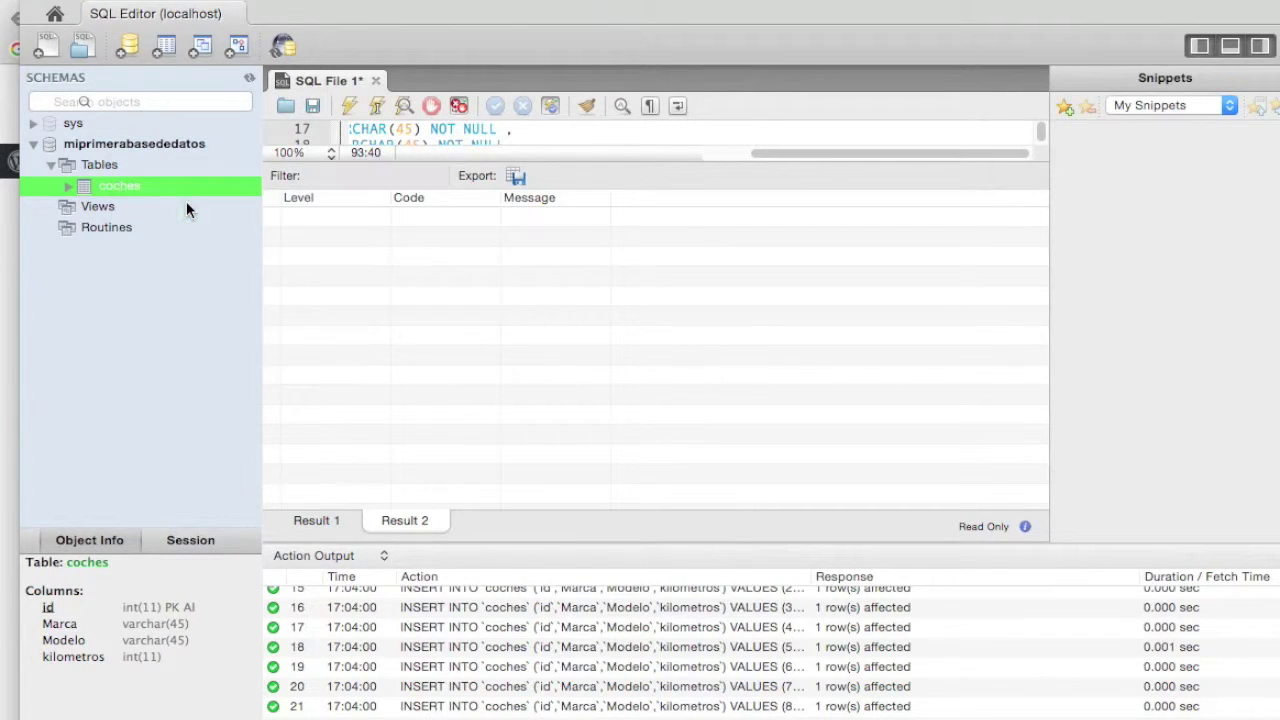
{"action": "left_click_drag", "start_coordinate": [503, 162], "coordinate": [501, 253]}
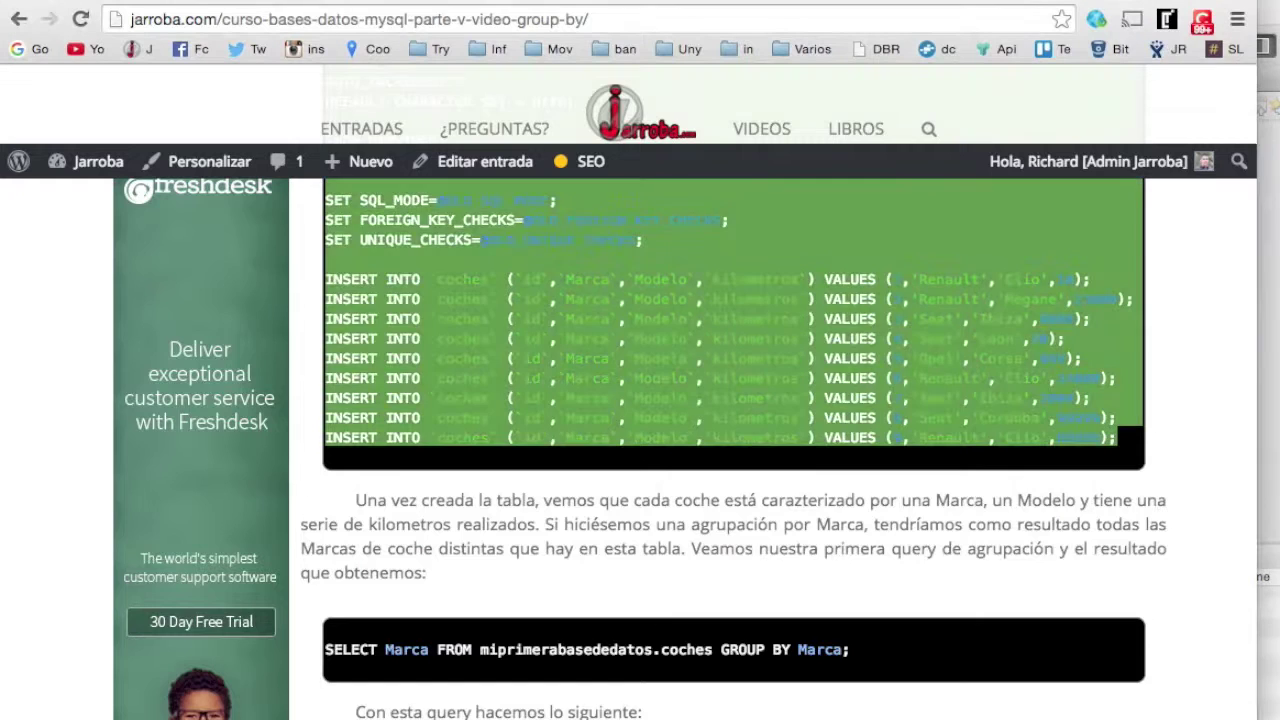
- Copy the tutorial's query SELECT Marca FROM miprimerabasededatos.coches GROUP BY Marca;
{"action": "scroll", "coordinate": [697, 527], "scroll_direction": "down", "scroll_amount": 3}
{"action": "scroll", "coordinate": [694, 518], "scroll_direction": "down", "scroll_amount": 4}
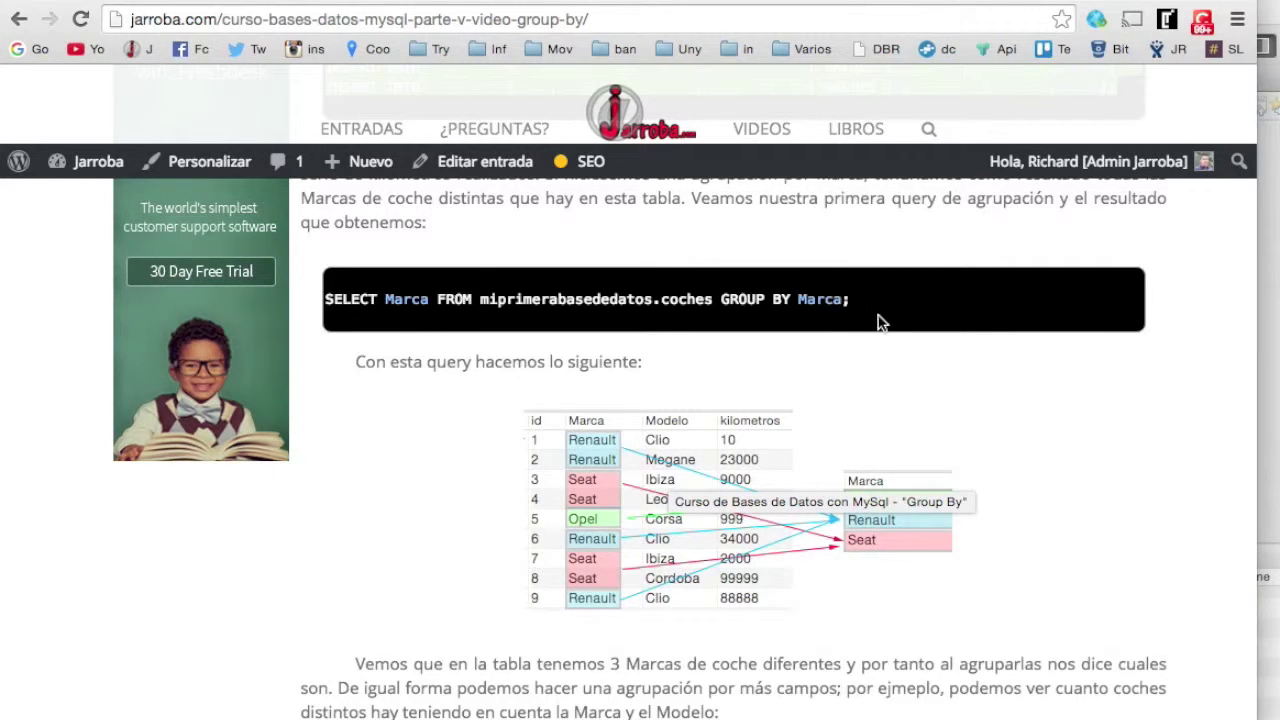
{"action": "left_click_drag", "start_coordinate": [852, 300], "coordinate": [324, 300]}
{"action": "key", "text": "super+c"}
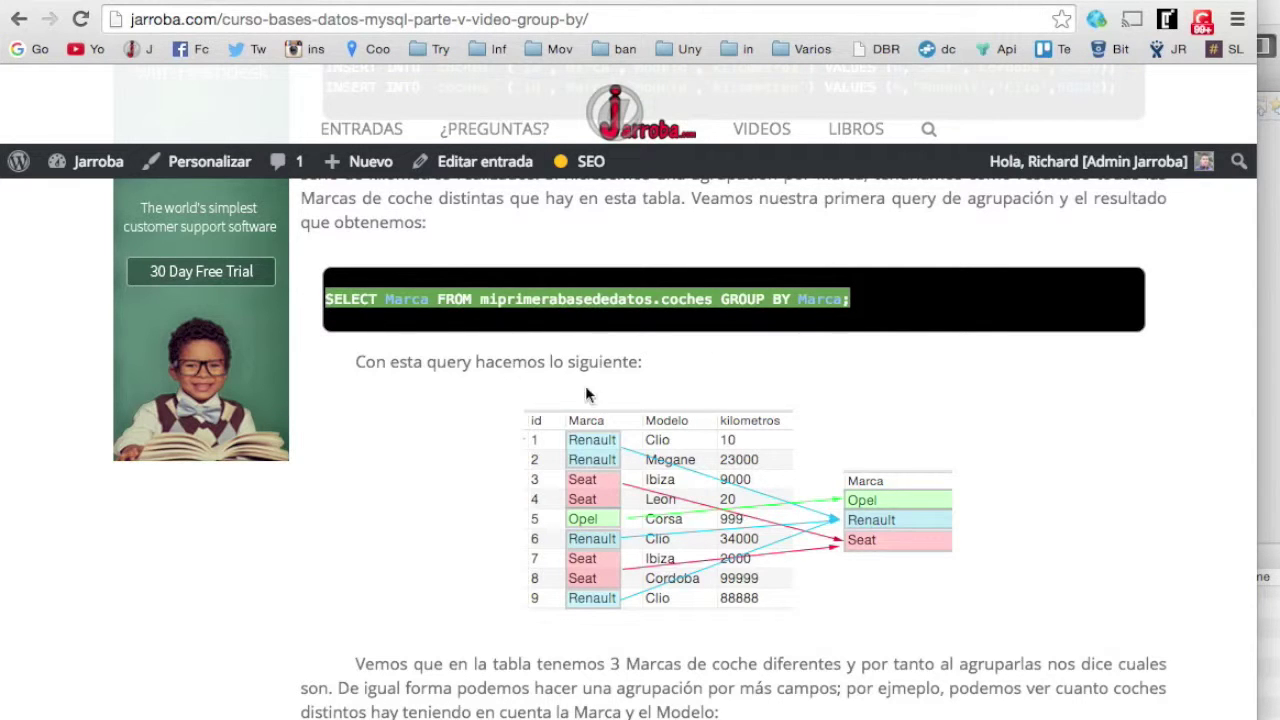
{"action": "key", "text": "super+Tab"}
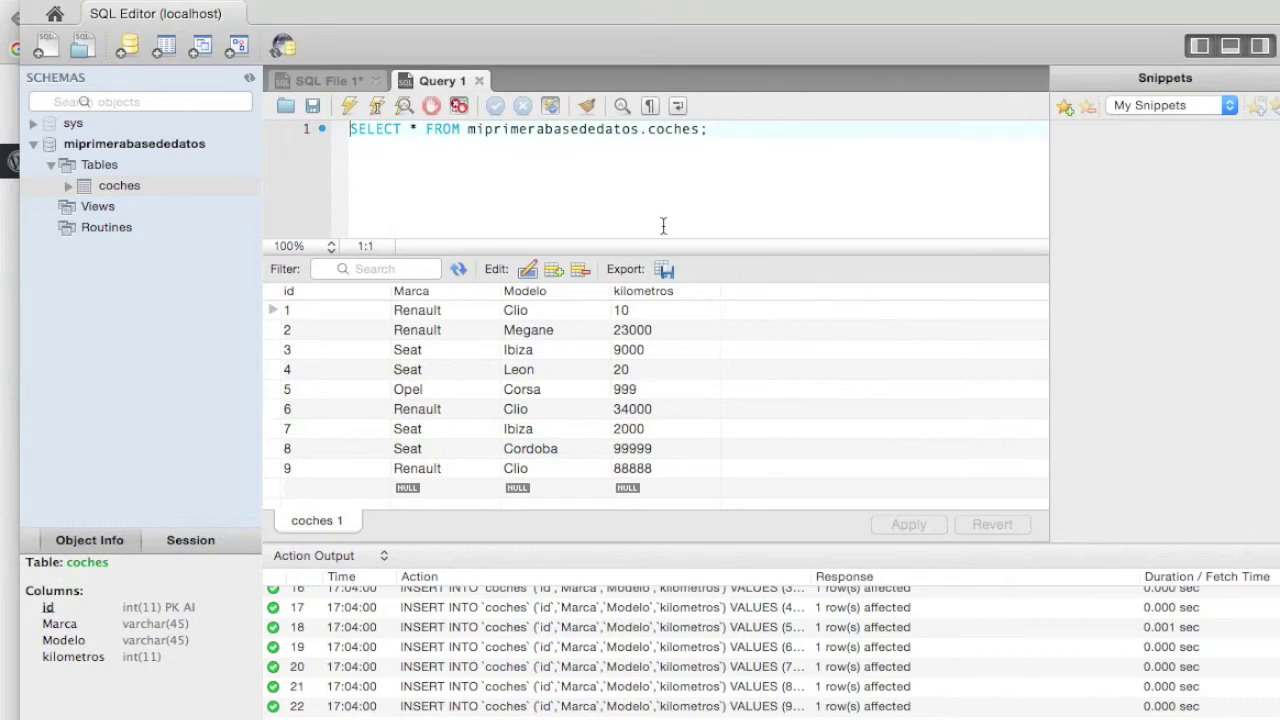
- Replace the Query 1 text with the GROUP BY Marca query and run it, returning Opel, Renault, Seat
{"action": "left_click_drag", "start_coordinate": [725, 130], "coordinate": [285, 130]}
{"action": "key", "text": "super+v"}
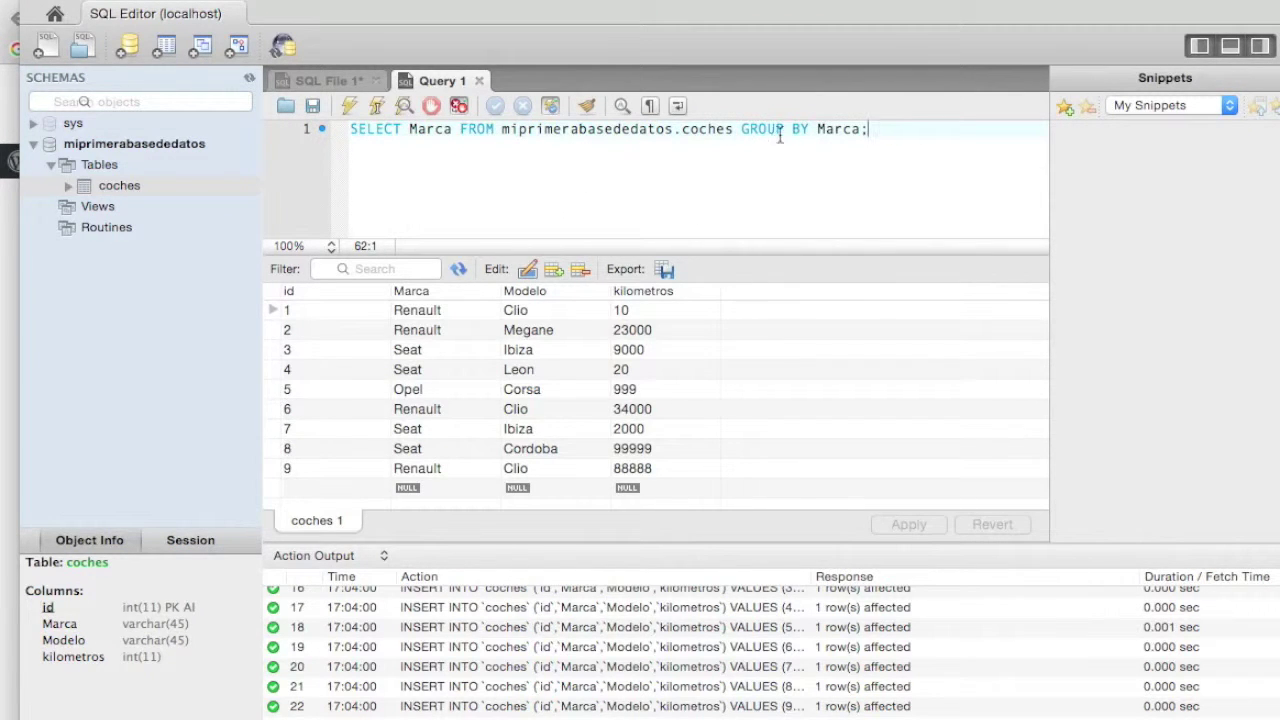
{"action": "left_click_drag", "start_coordinate": [739, 130], "coordinate": [784, 170]}
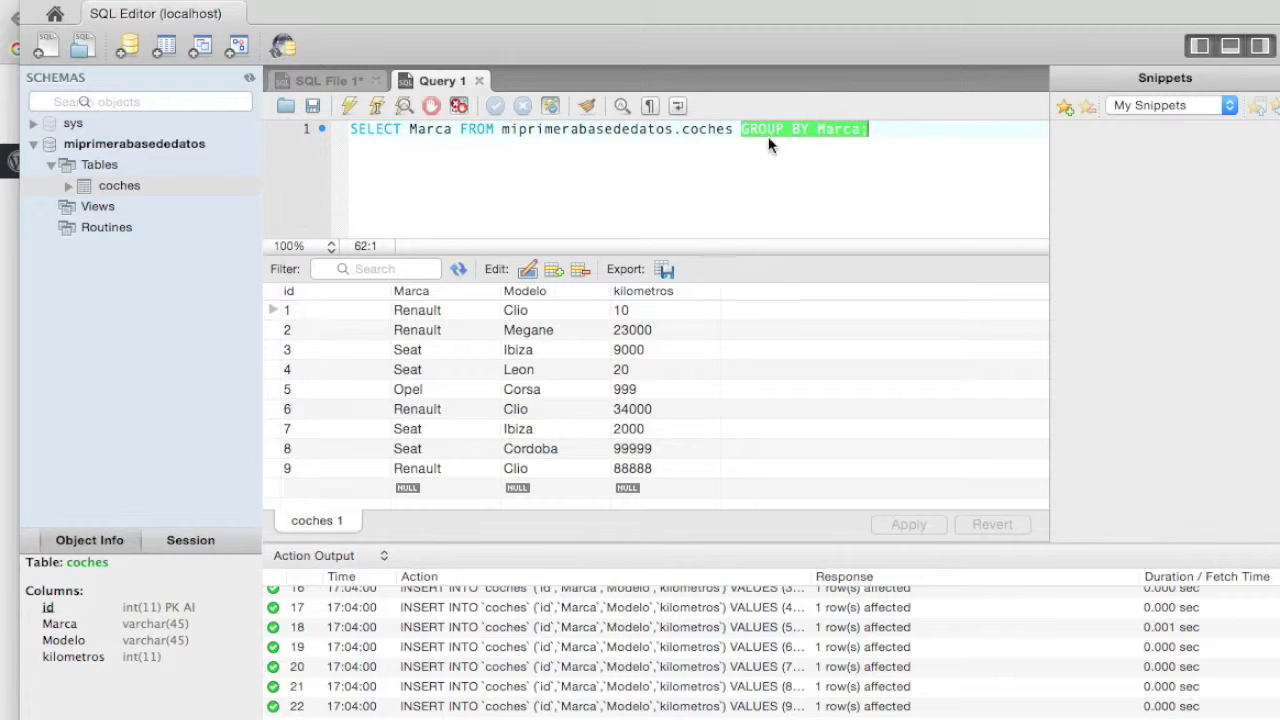
{"action": "triple_click", "coordinate": [370, 132]}
{"action": "left_click", "coordinate": [378, 128]}
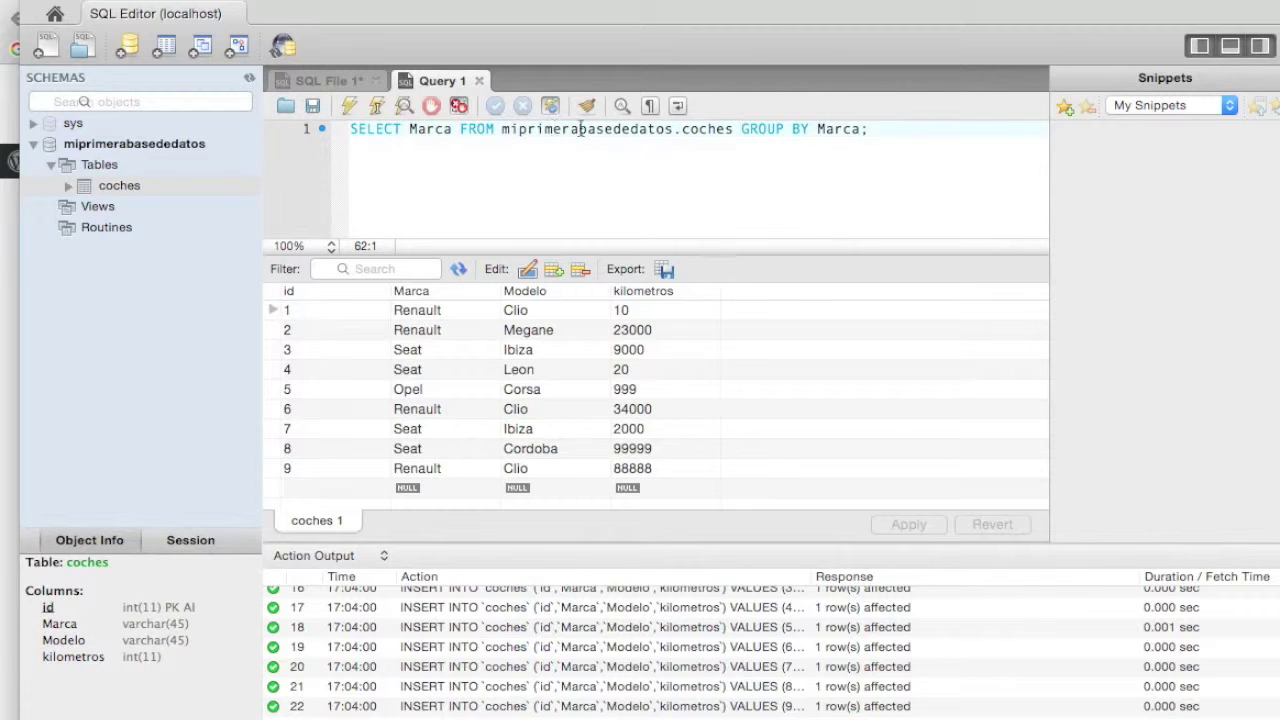
{"action": "double_click", "coordinate": [716, 132]}
{"action": "left_click", "coordinate": [903, 129]}
{"action": "left_click", "coordinate": [348, 106]}
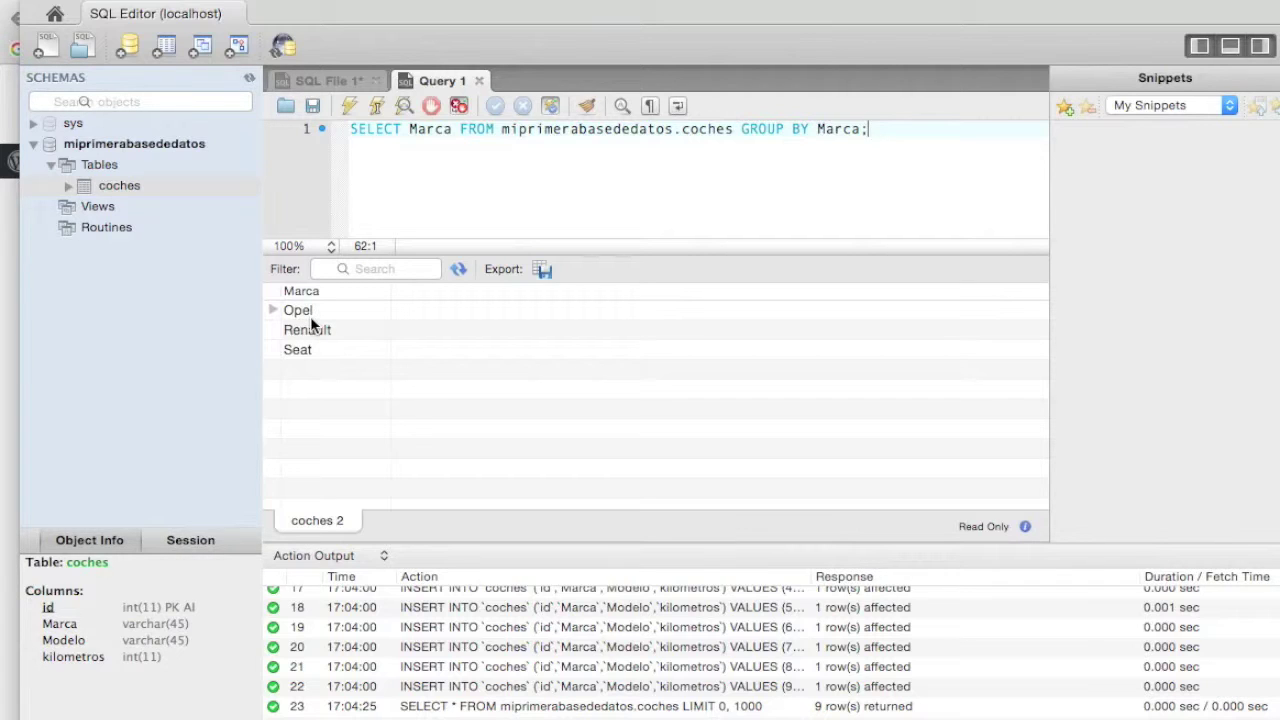
- Scroll the tutorial down to the GROUP BY Marca, Modelo example
{"action": "left_click", "coordinate": [12, 251]}
{"action": "scroll", "coordinate": [801, 370], "scroll_direction": "down", "scroll_amount": 5}
{"action": "scroll", "coordinate": [801, 378], "scroll_direction": "down", "scroll_amount": 1}
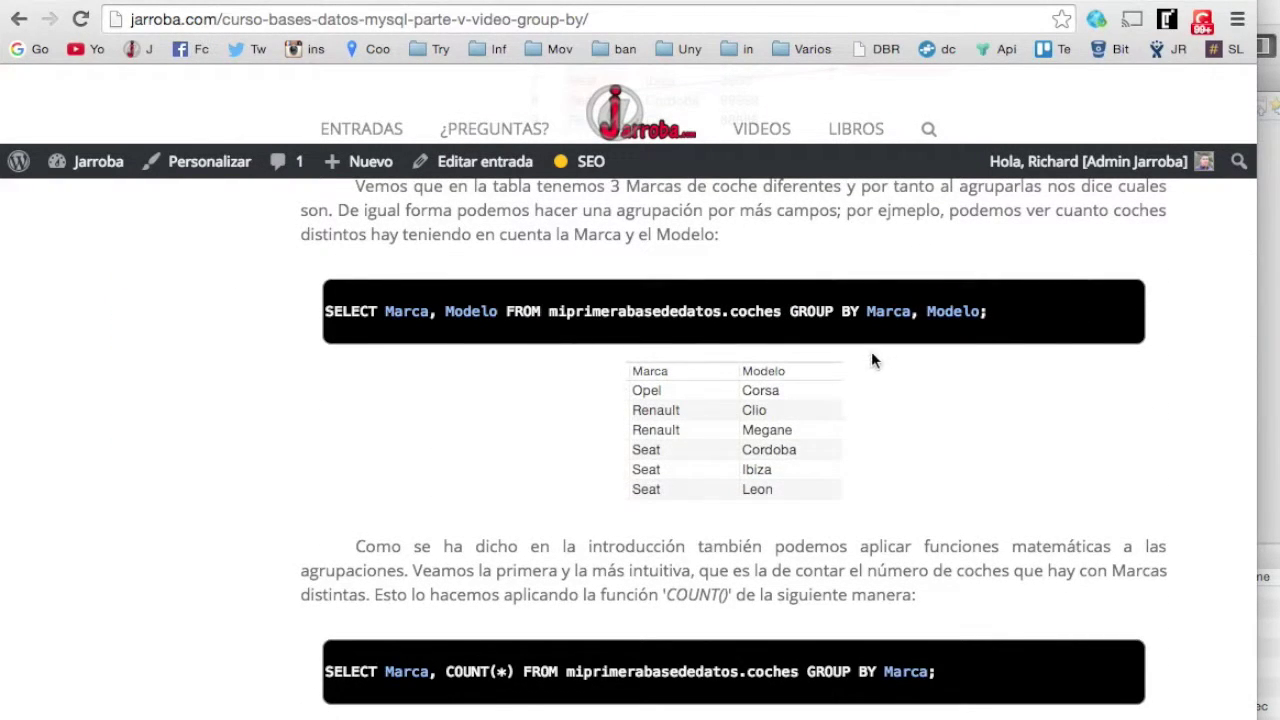
- Paste and run the GROUP BY Marca, Modelo query, listing six brand–model pairs
{"action": "left_click_drag", "start_coordinate": [984, 312], "coordinate": [327, 311]}
{"action": "key", "text": "ctrl+c"}
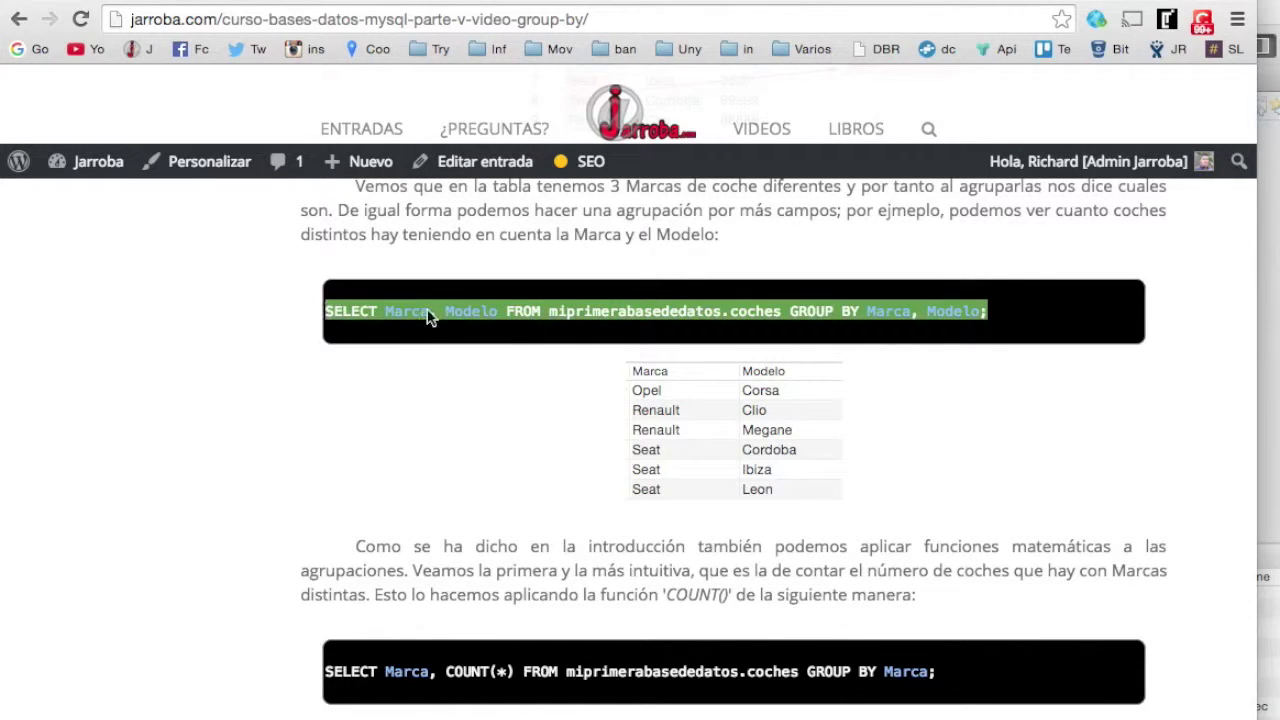
{"action": "left_click", "coordinate": [1272, 295]}
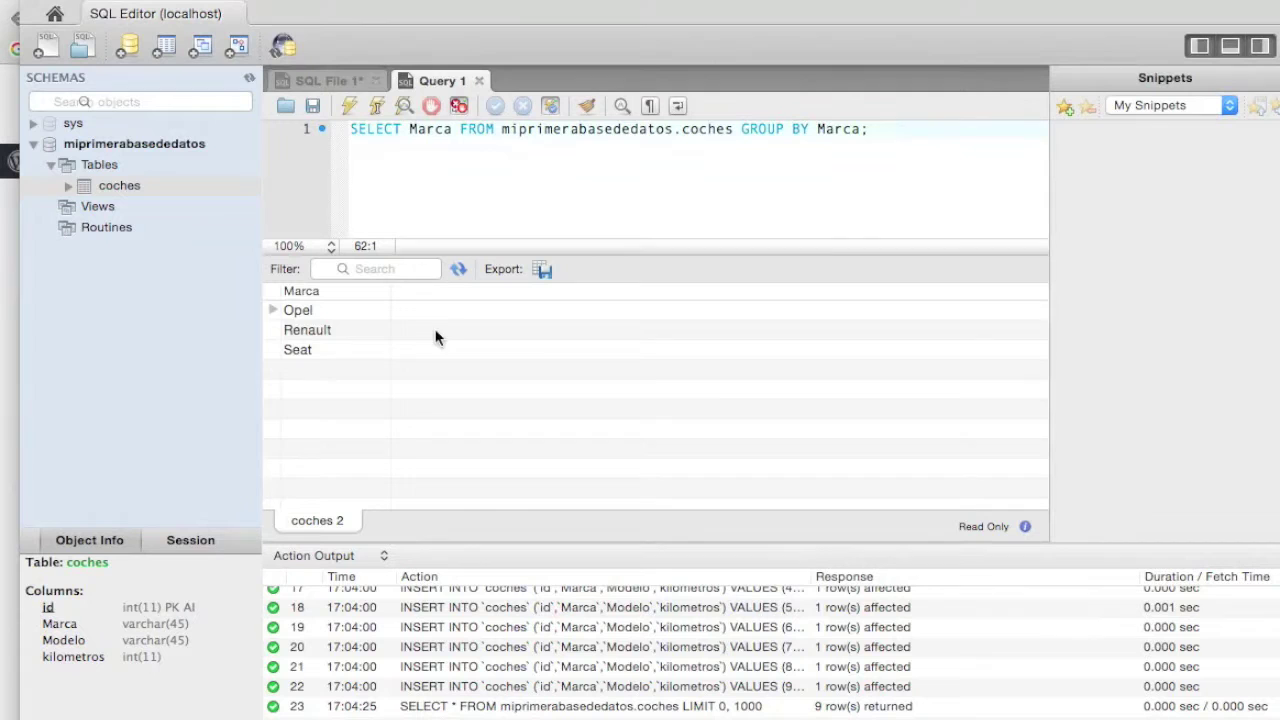
{"action": "left_click_drag", "start_coordinate": [890, 130], "coordinate": [342, 120]}
{"action": "key", "text": "ctrl+v"}
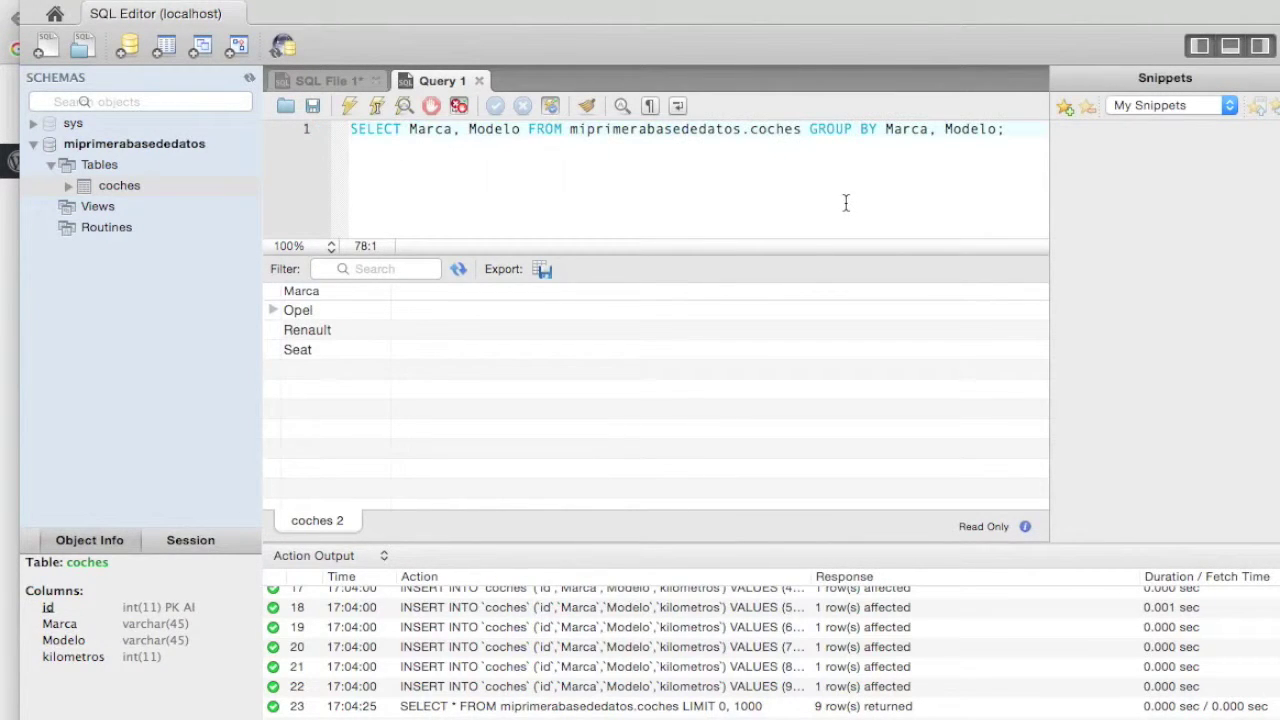
{"action": "left_click", "coordinate": [349, 105]}
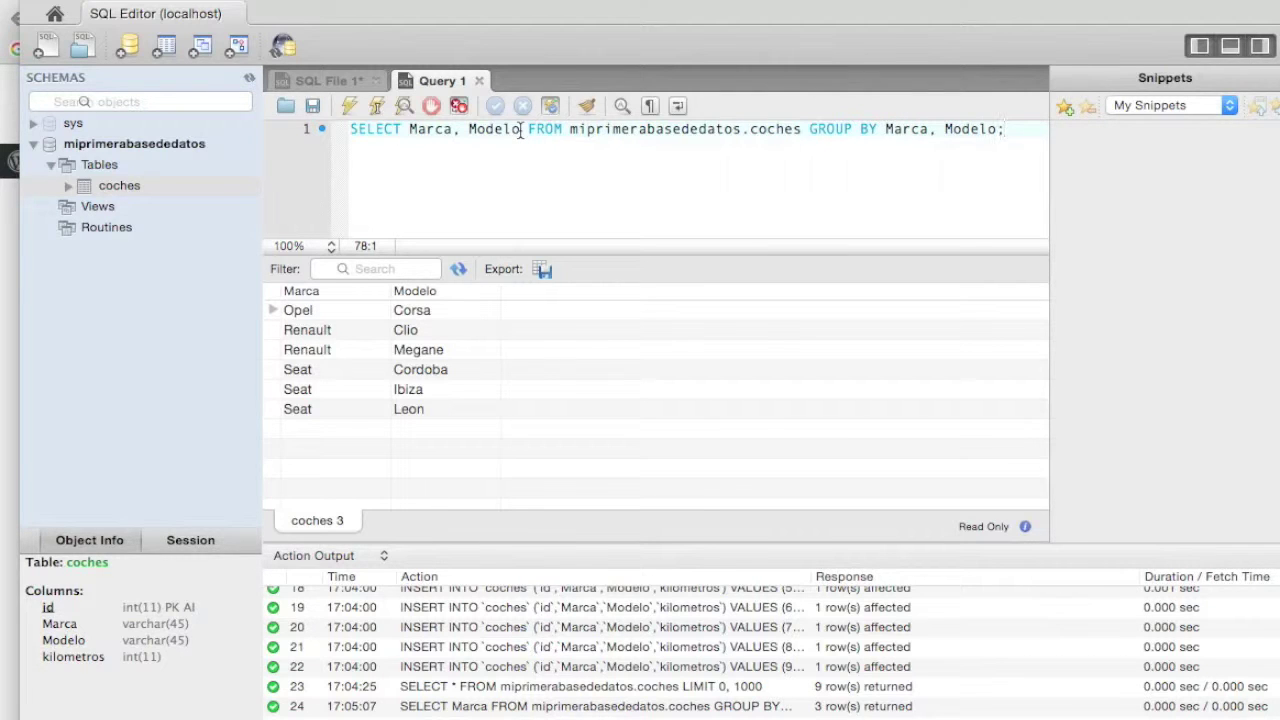
{"action": "left_click", "coordinate": [520, 133]}
- Add a COUNT(*) column and run it, showing Renault Clio 3 and Seat Ibiza 2
{"action": "type", "text": ", "}
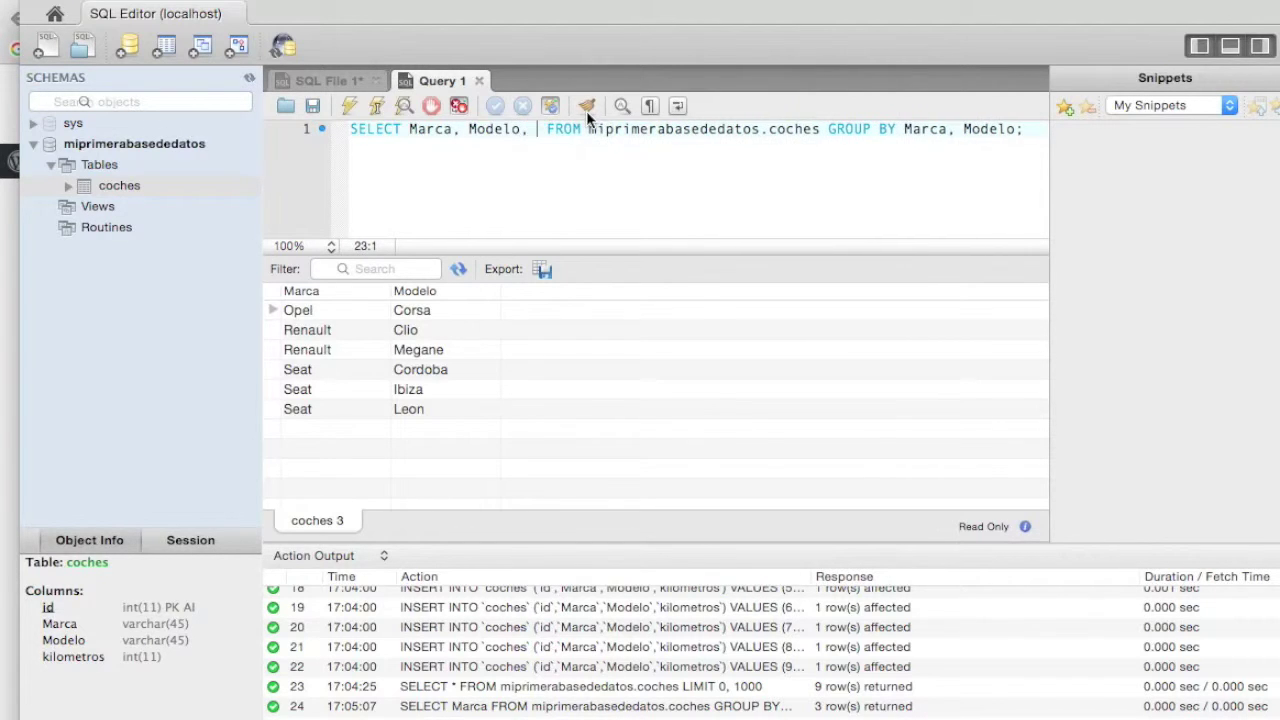
{"action": "type", "text": "COUN"}
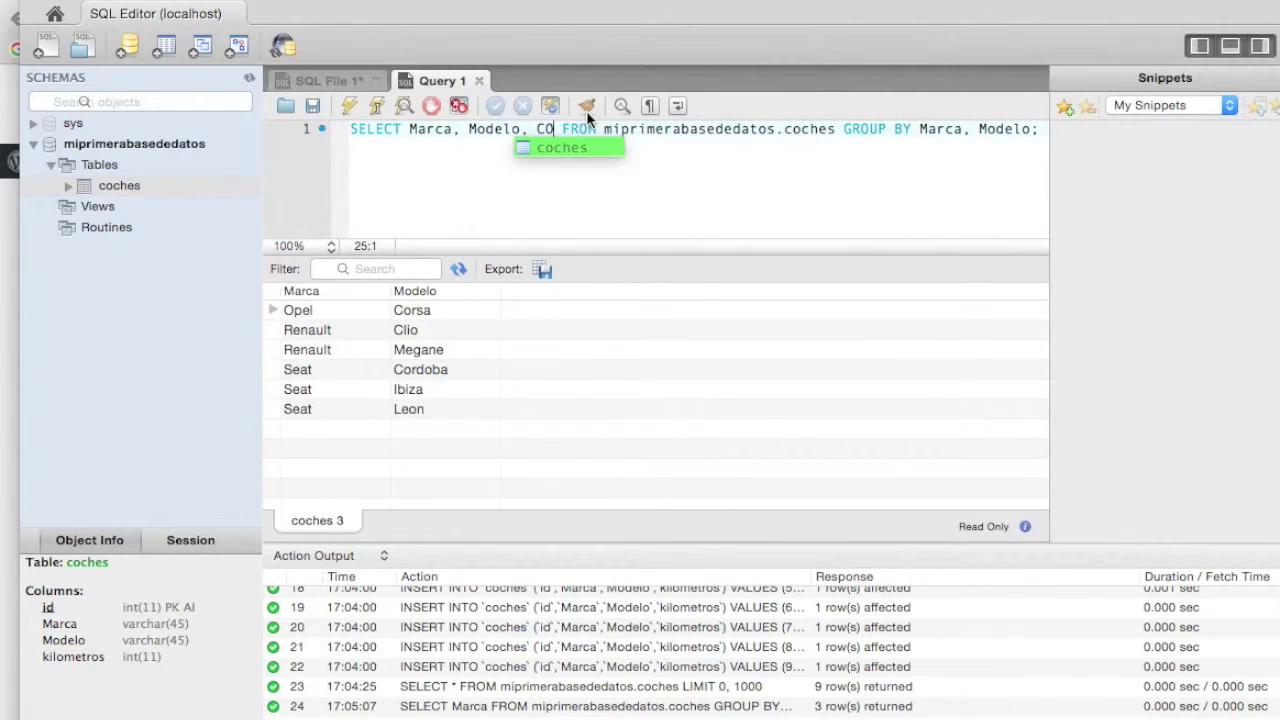
{"action": "type", "text": "T()"}
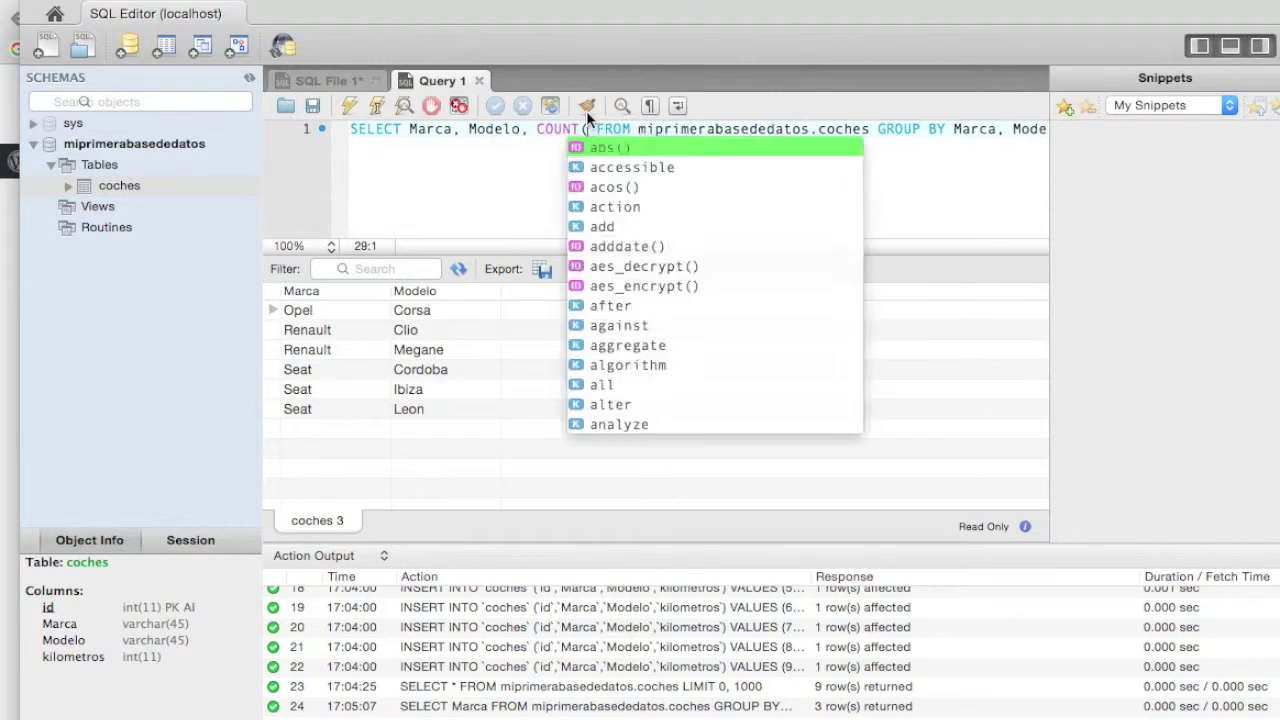
{"action": "type", "text": "*"}
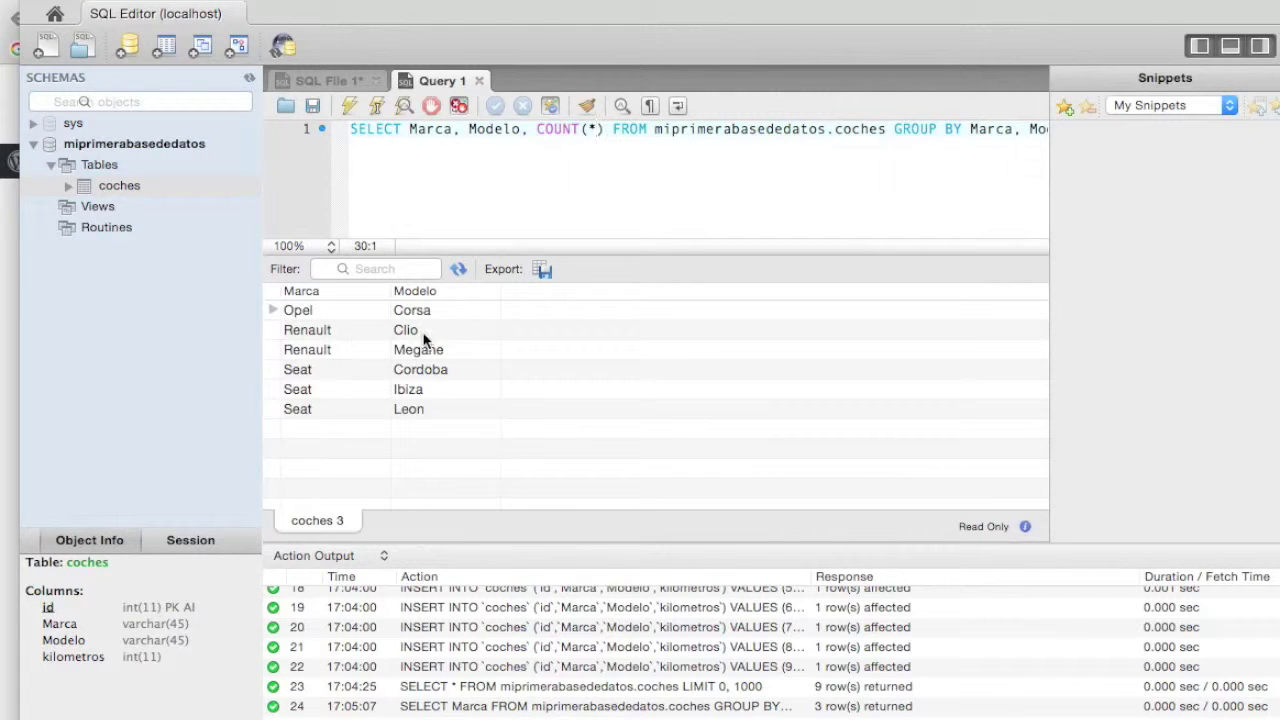
{"action": "left_click", "coordinate": [456, 188]}
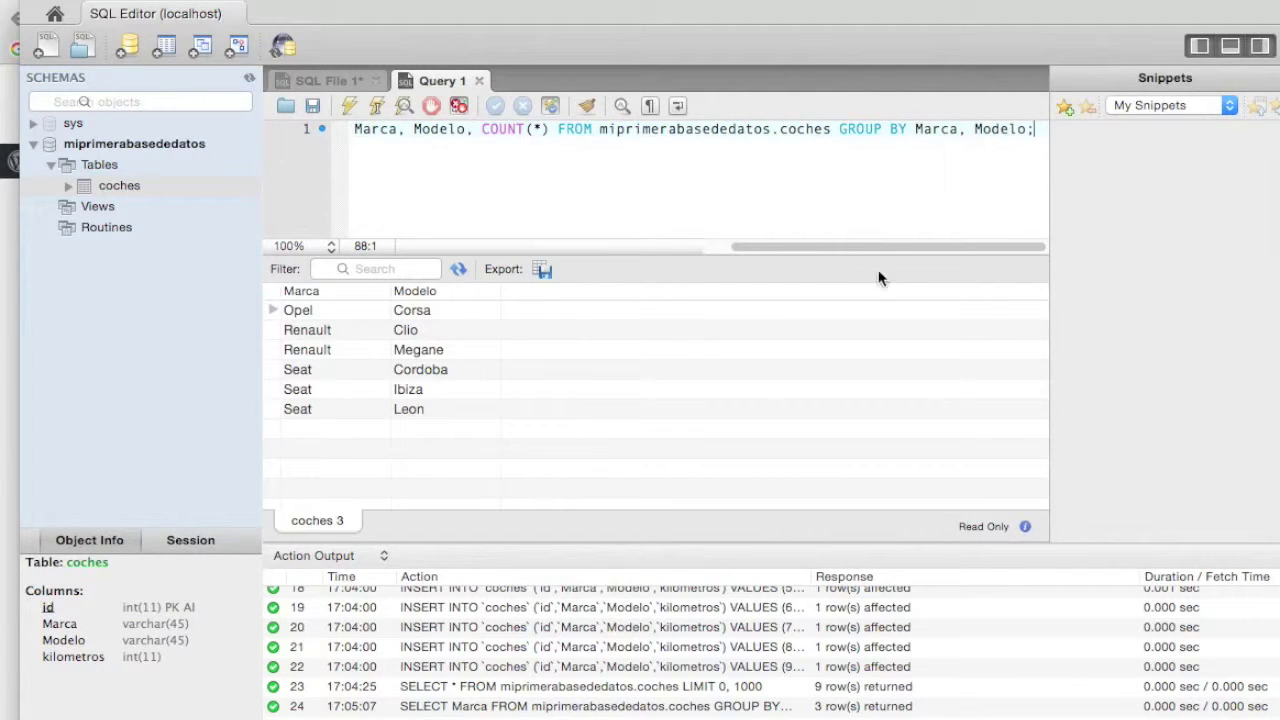
{"action": "left_click_drag", "start_coordinate": [835, 247], "coordinate": [741, 247]}
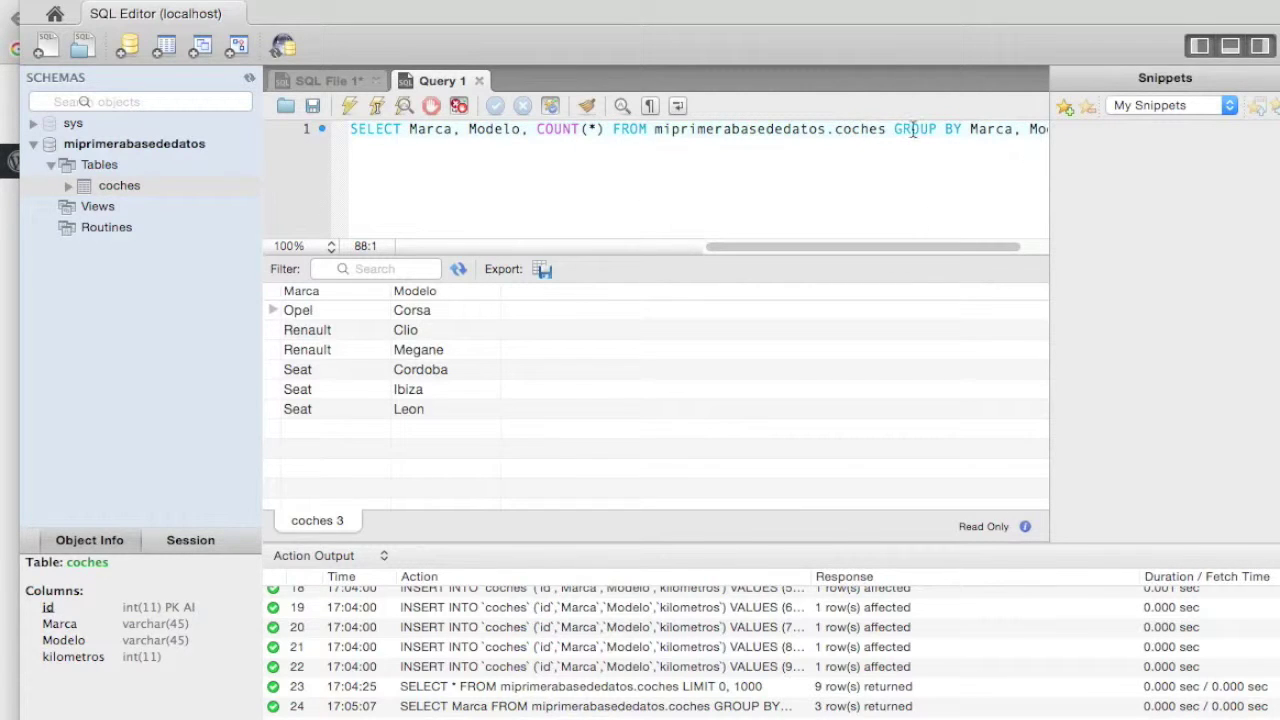
{"action": "left_click", "coordinate": [349, 104]}
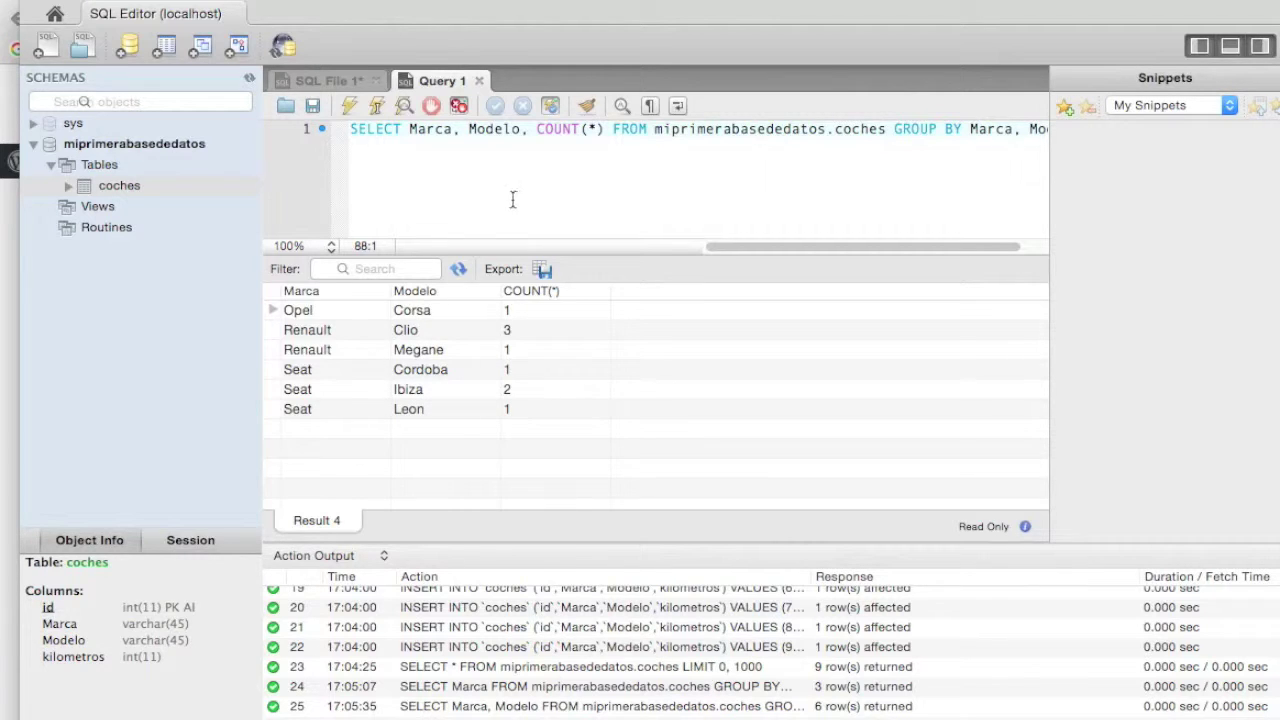
- Remove Modelo from the SELECT list and the GROUP BY clause, leaving GROUP BY Marca
{"action": "left_click", "coordinate": [520, 130]}
{"action": "key", "text": "BackSpace"}
{"action": "key", "text": "BackSpace"}
{"action": "key", "text": "BackSpace"}
{"action": "key", "text": "BackSpace"}
{"action": "key", "text": "BackSpace"}
{"action": "key", "text": "BackSpace"}
{"action": "key", "text": "BackSpace"}
{"action": "key", "text": "BackSpace"}
{"action": "left_click_drag", "start_coordinate": [962, 129], "coordinate": [1022, 122]}
{"action": "key", "text": "BackSpace"}
{"action": "key", "text": "BackSpace"}
{"action": "key", "text": "BackSpace"}
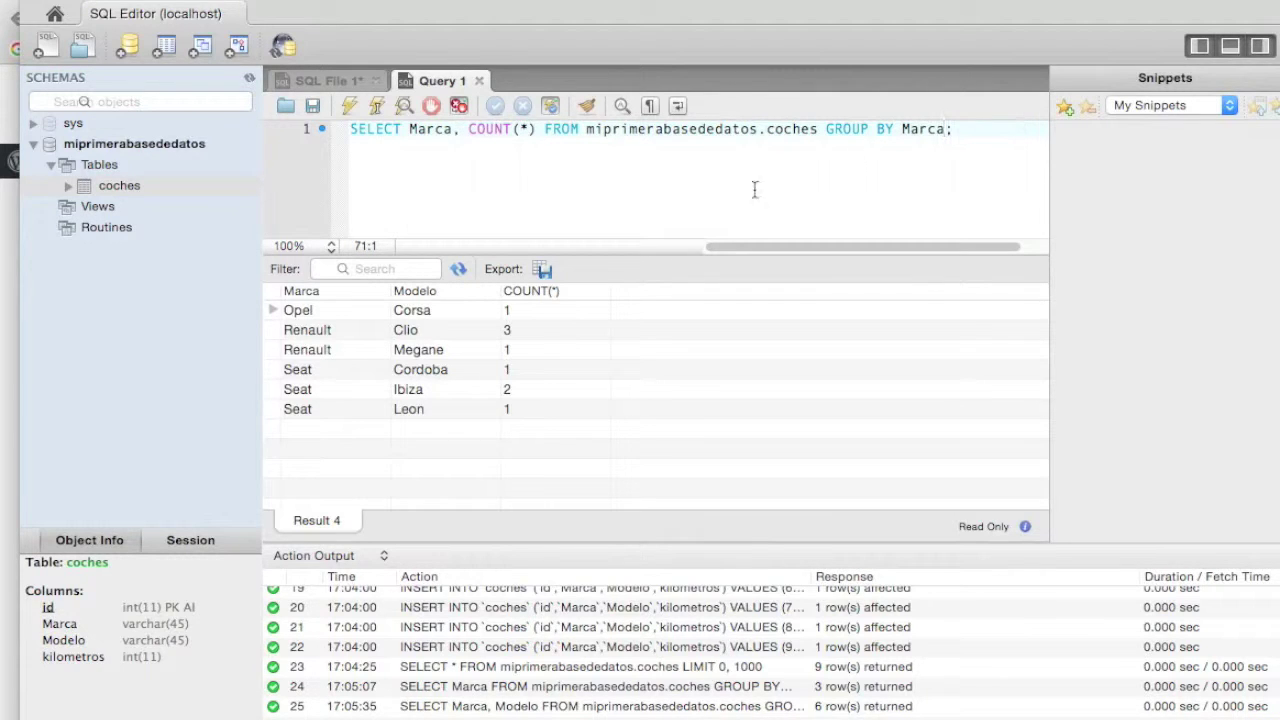
- Run the per-brand COUNT(*) query, getting Opel 1, Renault 4, Seat 4
{"action": "left_click", "coordinate": [968, 137]}
{"action": "left_click", "coordinate": [345, 105]}
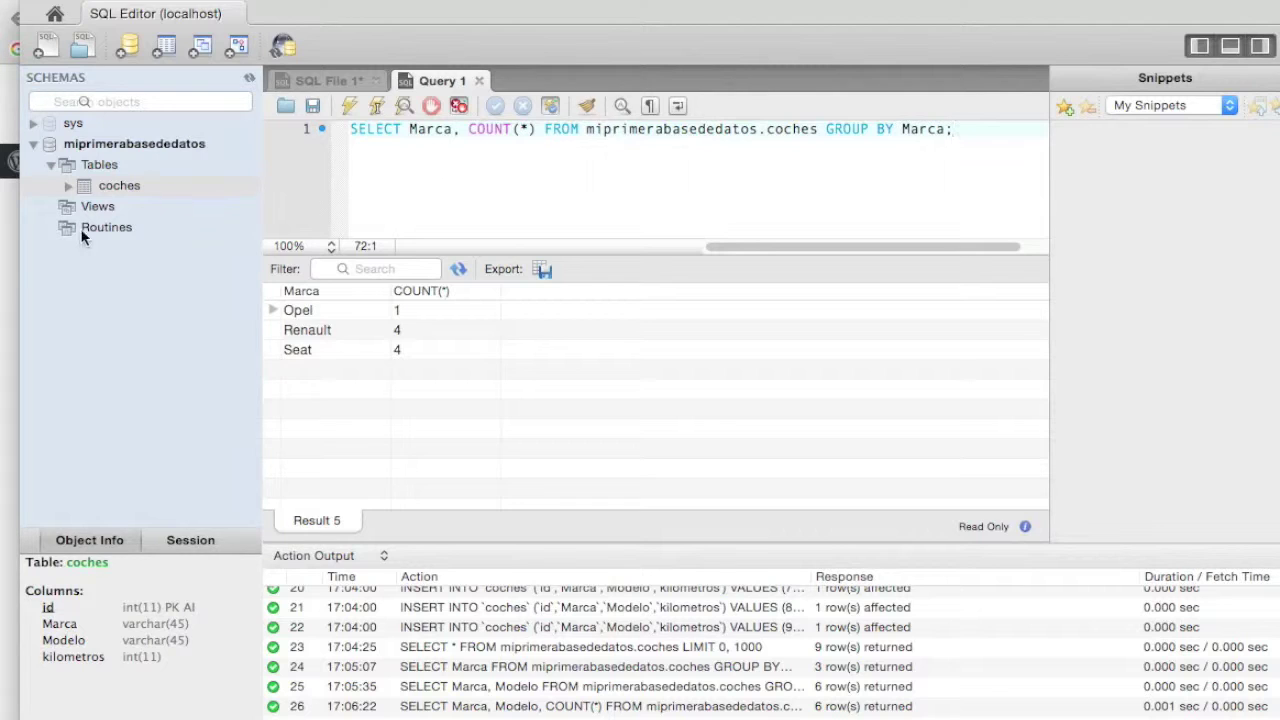
{"action": "left_click", "coordinate": [12, 272]}
{"action": "scroll", "coordinate": [393, 313], "scroll_direction": "down", "scroll_amount": 5}
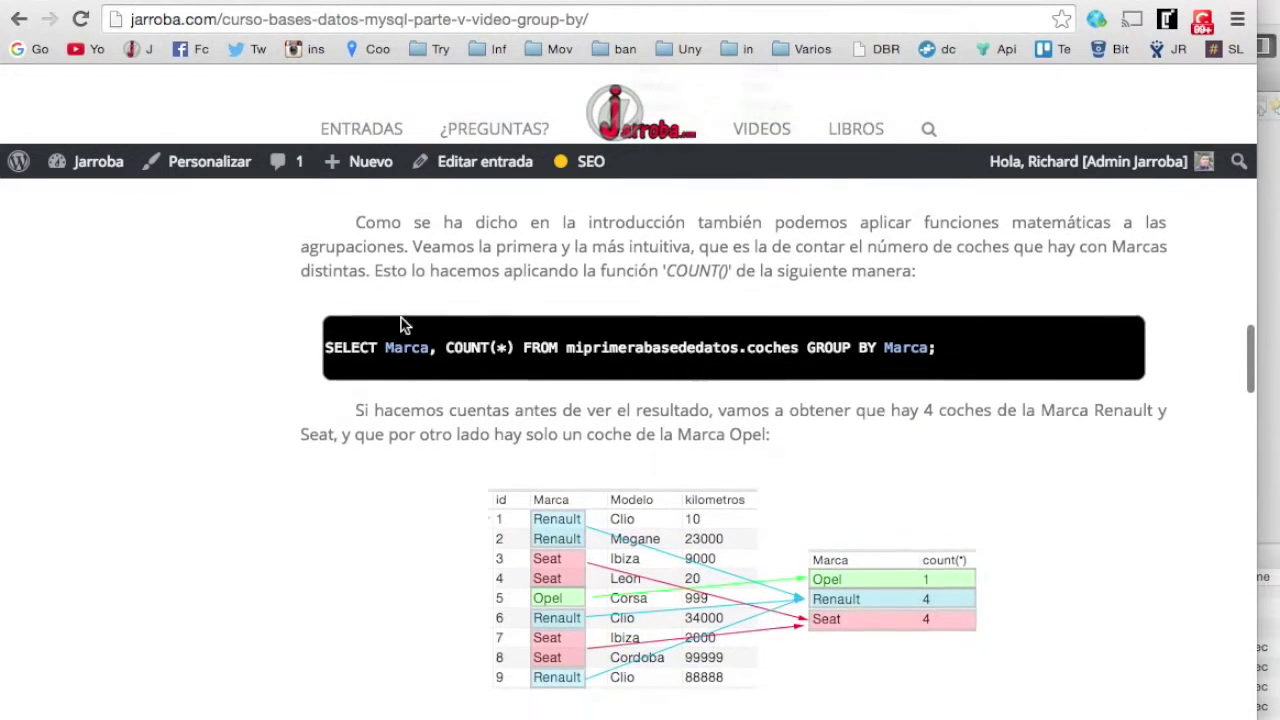
- Scroll to the SUM(kilometros) GROUP BY Marca example and select its query text
{"action": "scroll", "coordinate": [780, 365], "scroll_direction": "down", "scroll_amount": 1}
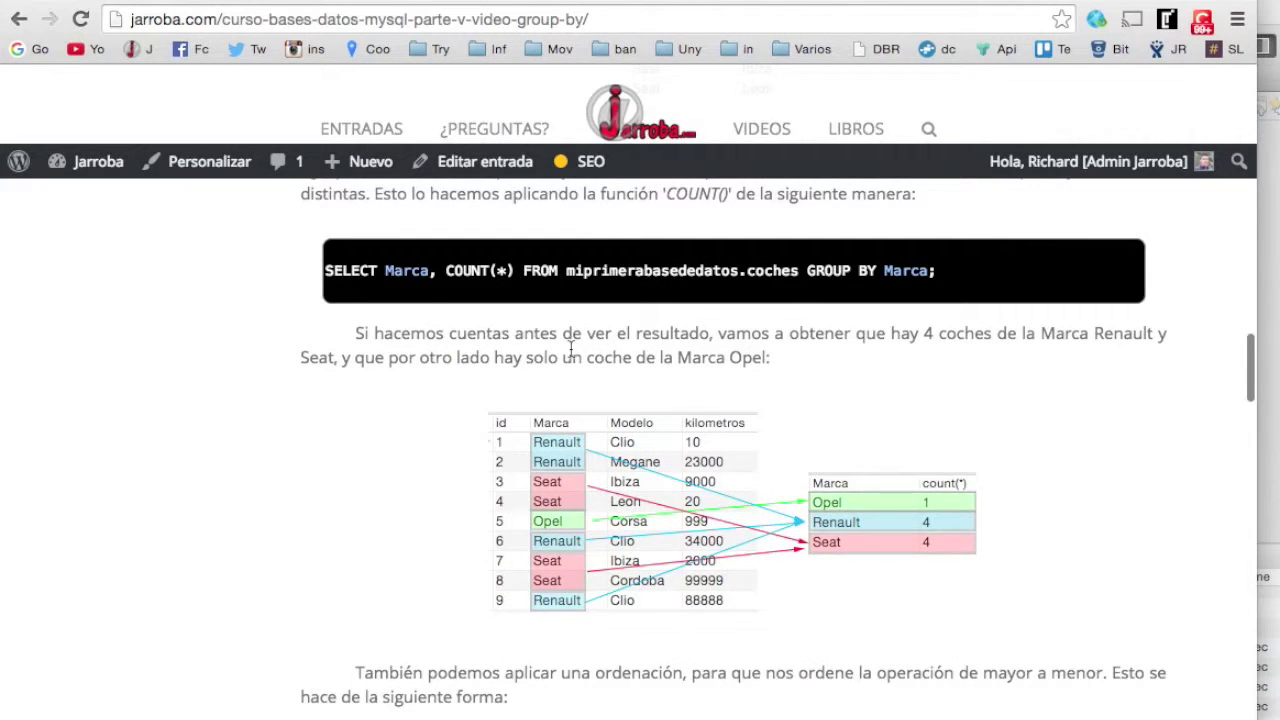
{"action": "scroll", "coordinate": [575, 350], "scroll_direction": "down", "scroll_amount": 3}
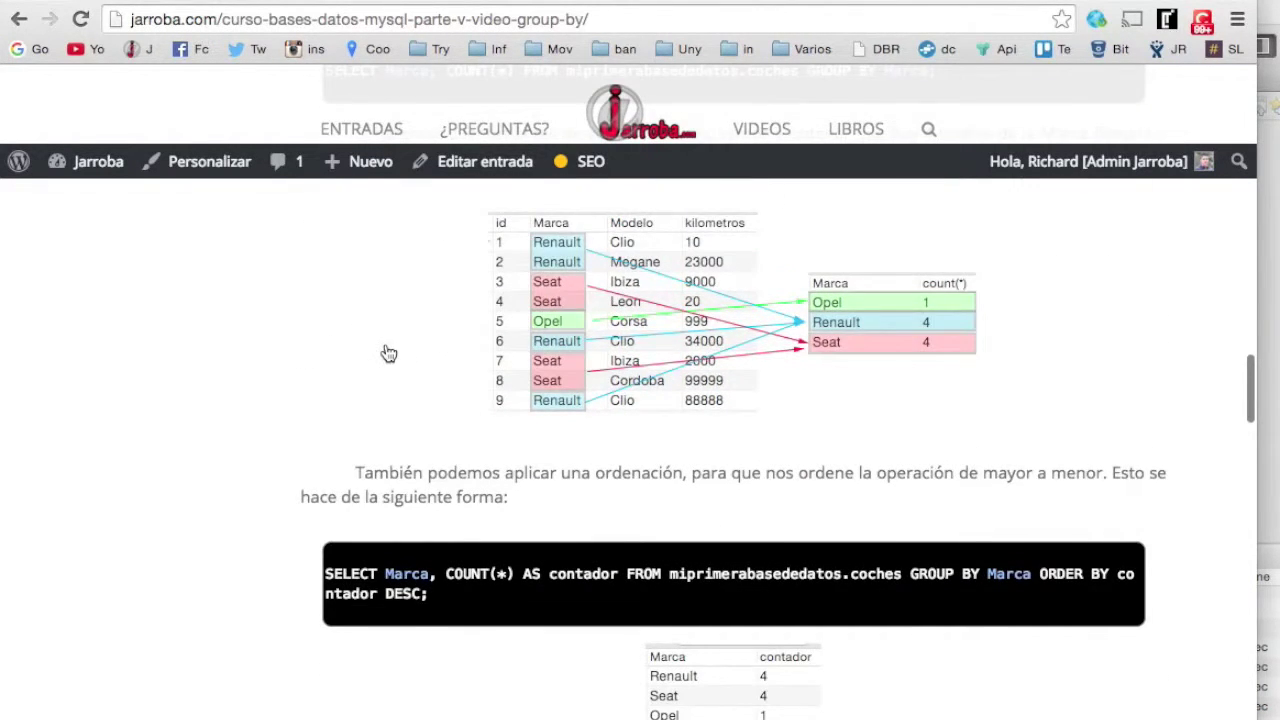
{"action": "scroll", "coordinate": [389, 353], "scroll_direction": "down", "scroll_amount": 4}
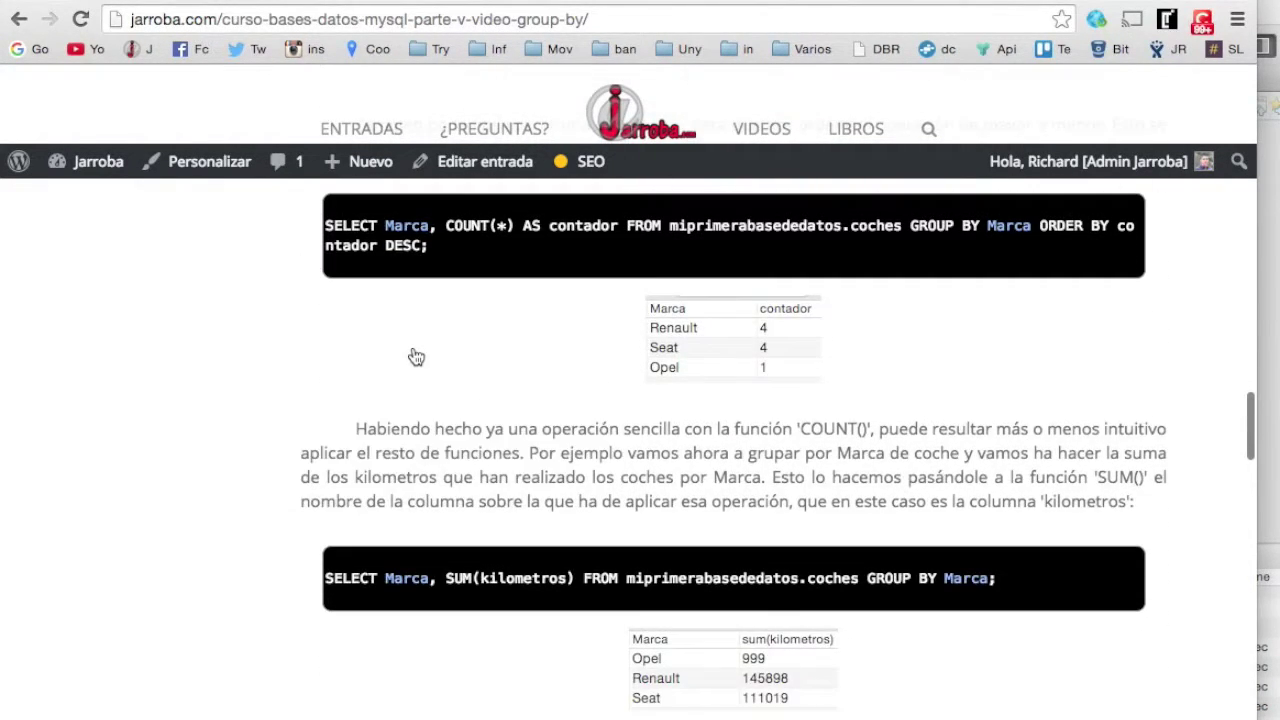
{"action": "scroll", "coordinate": [416, 357], "scroll_direction": "down", "scroll_amount": 3}
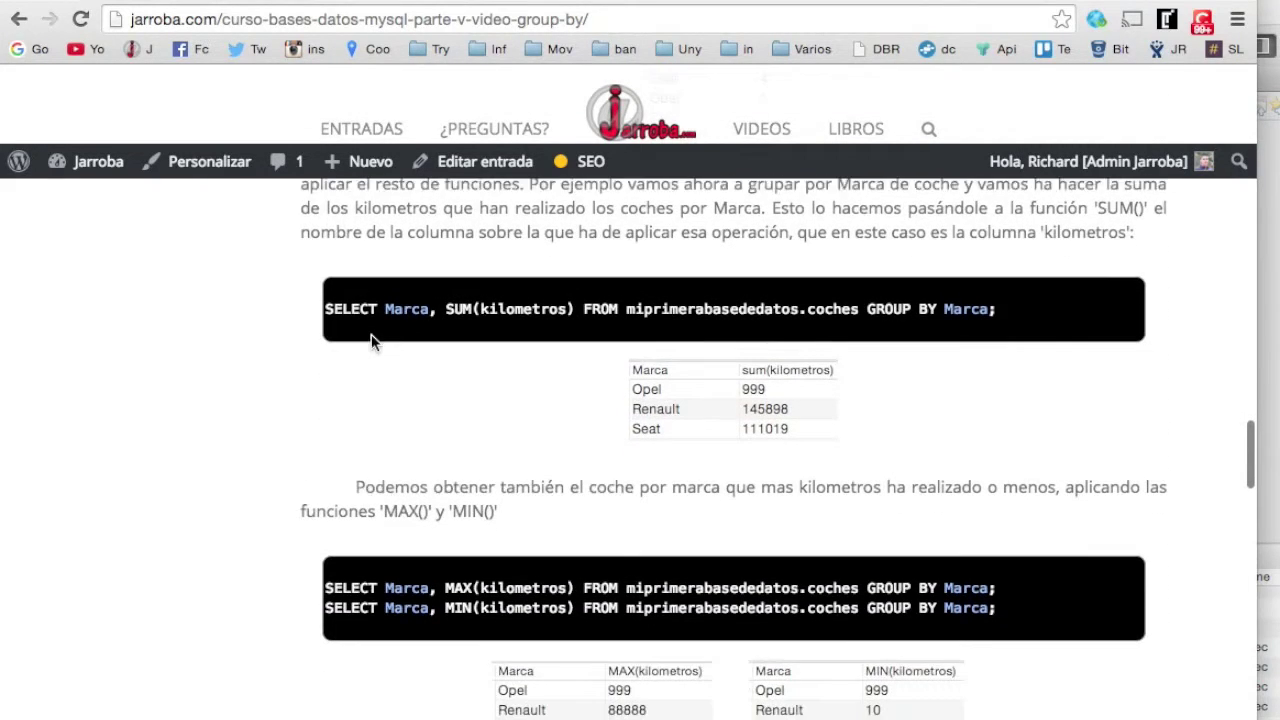
{"action": "scroll", "coordinate": [406, 346], "scroll_direction": "down", "scroll_amount": 1}
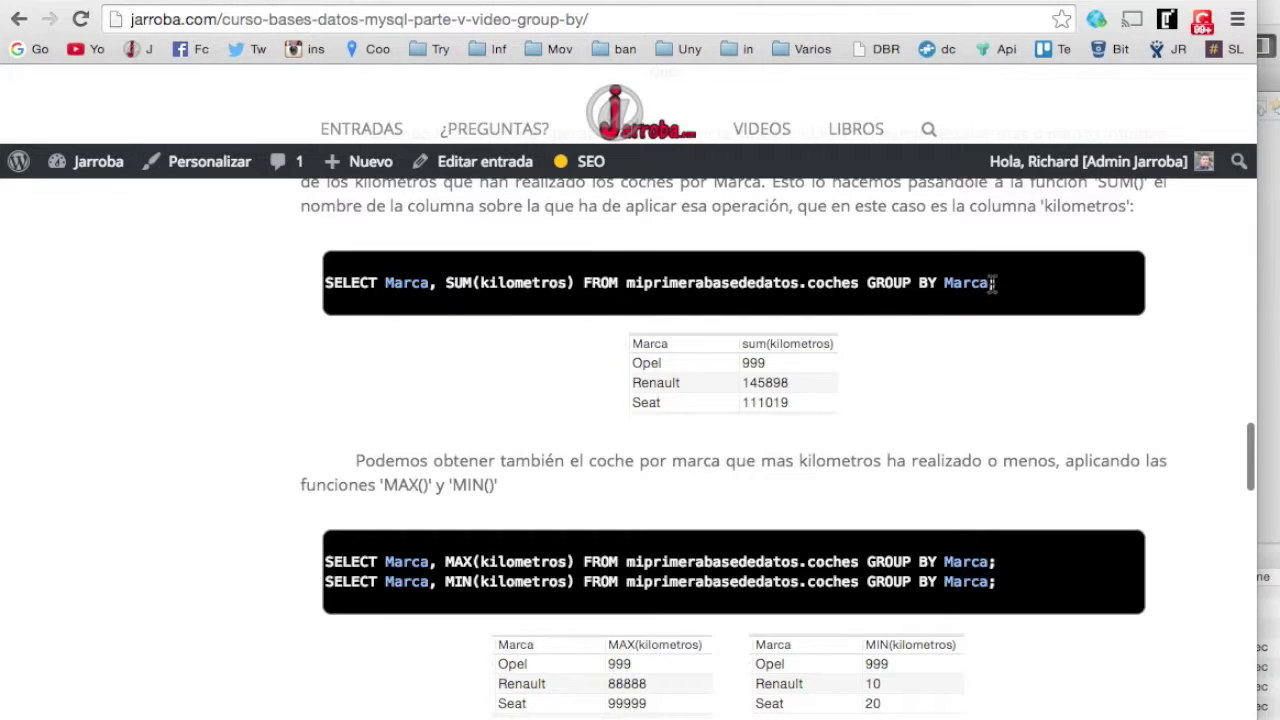
{"action": "left_click_drag", "start_coordinate": [1006, 283], "coordinate": [325, 285]}
{"action": "key", "text": "super+c"}
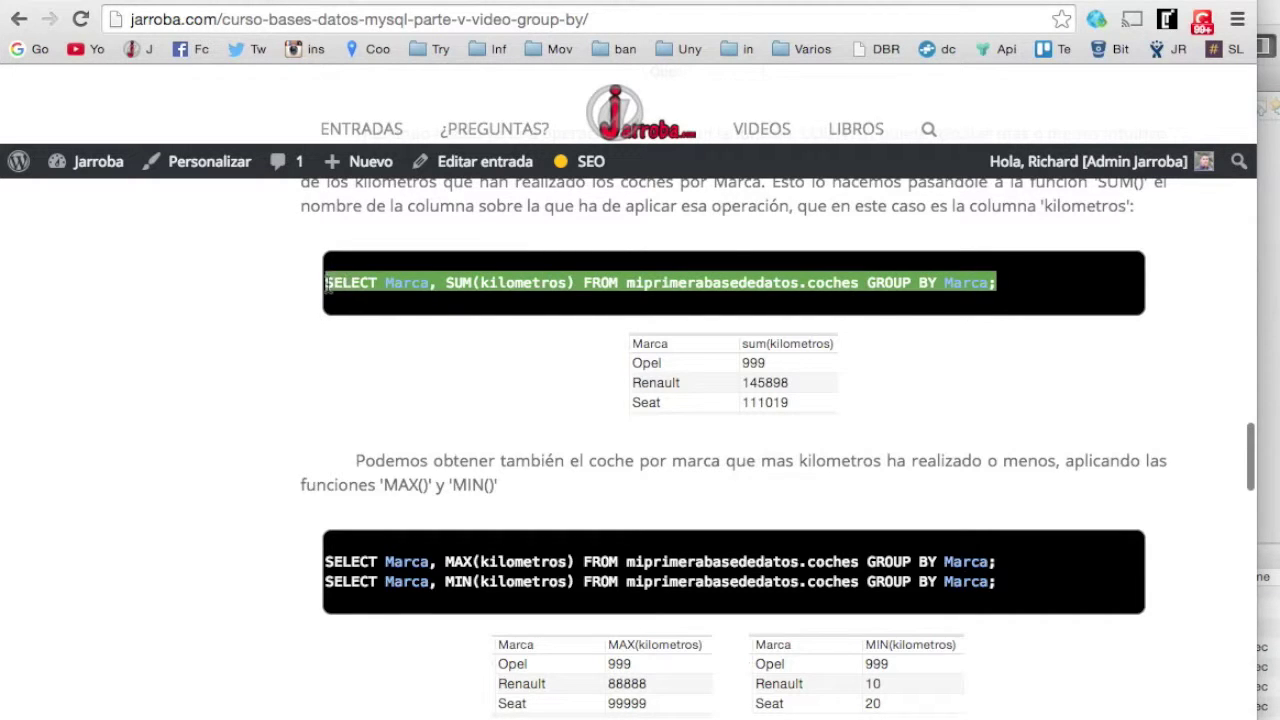
{"action": "left_click", "coordinate": [1268, 600]}
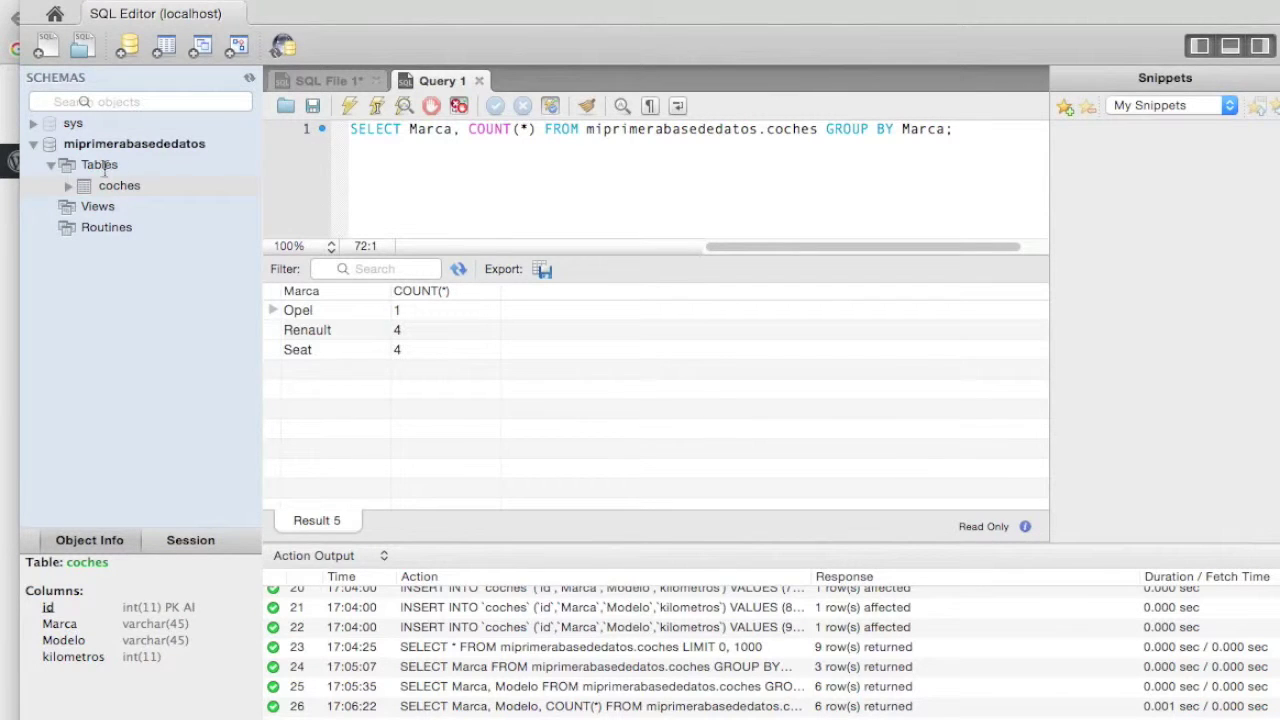
- Open a new Query 2 tab listing the coches rows and enlarge its editor
{"action": "left_click", "coordinate": [107, 188]}
{"action": "right_click", "coordinate": [129, 182]}
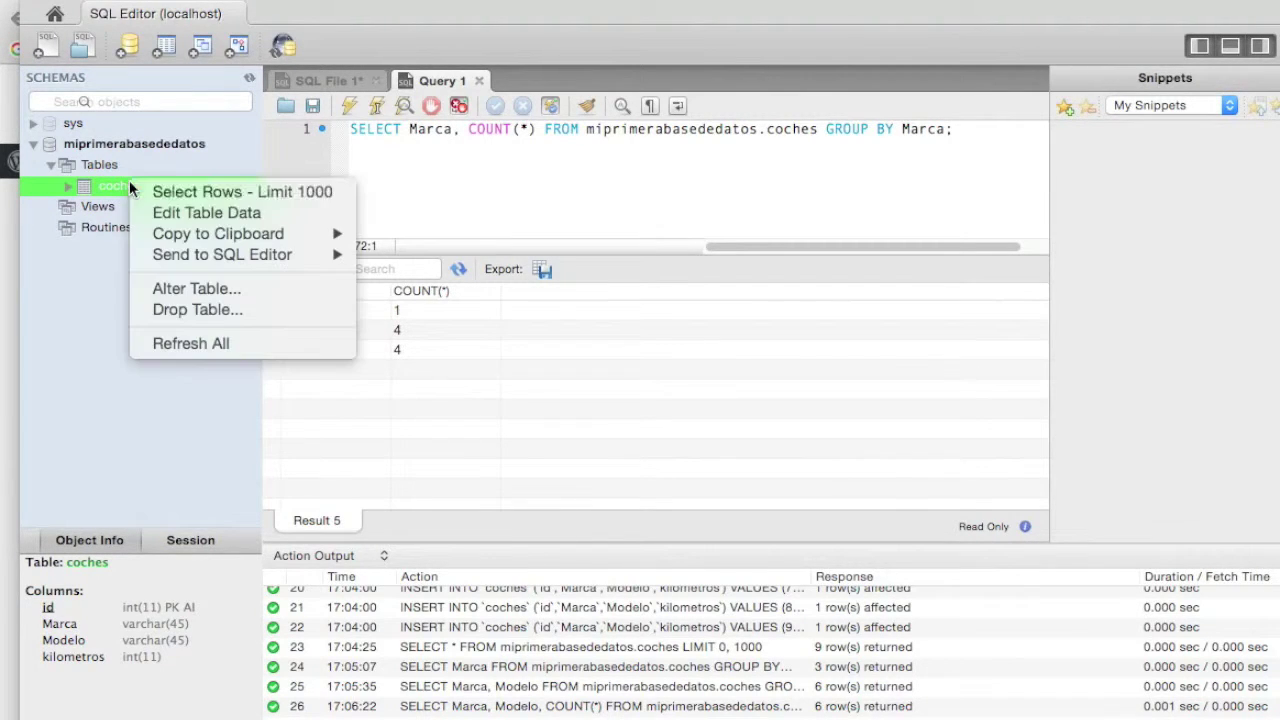
{"action": "left_click", "coordinate": [205, 190]}
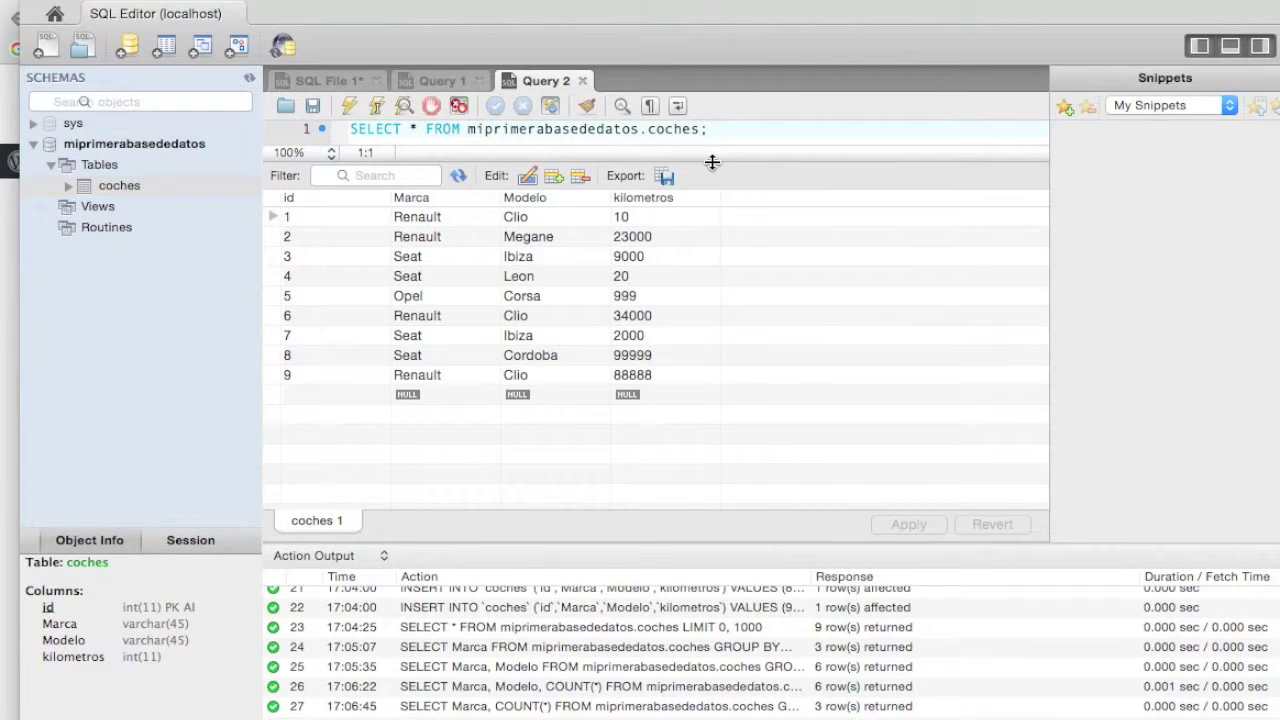
{"action": "left_click_drag", "start_coordinate": [710, 160], "coordinate": [713, 251]}
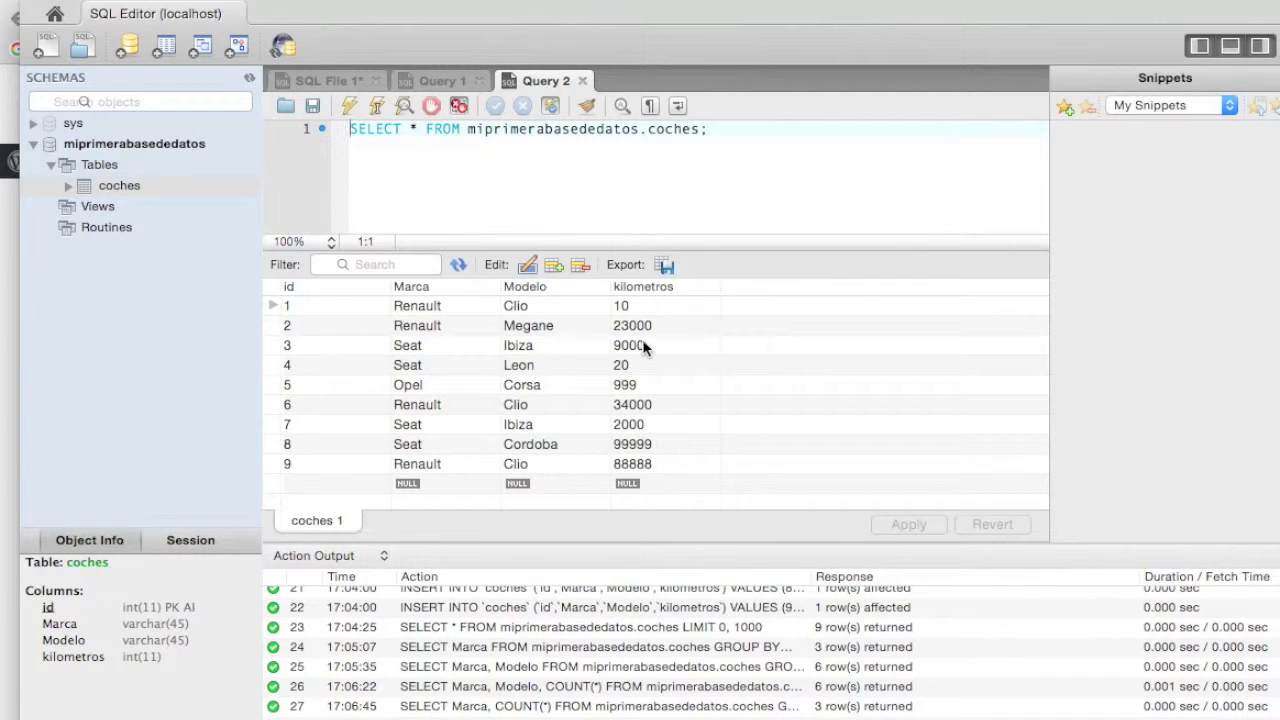
- Paste and run the SUM(kilometros) query, returning Opel 999, Renault 145898, Seat 111019
{"action": "left_click_drag", "start_coordinate": [722, 130], "coordinate": [596, 130]}
{"action": "key", "text": "super+v"}
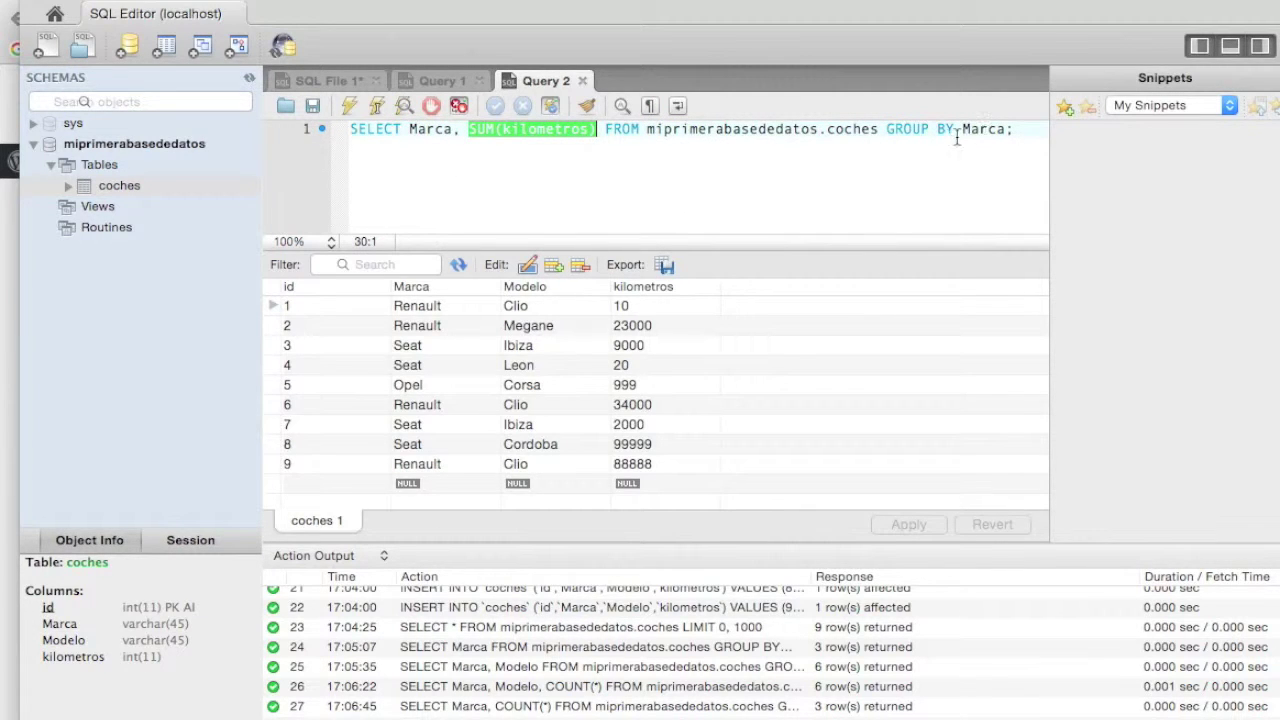
{"action": "left_click", "coordinate": [1015, 132]}
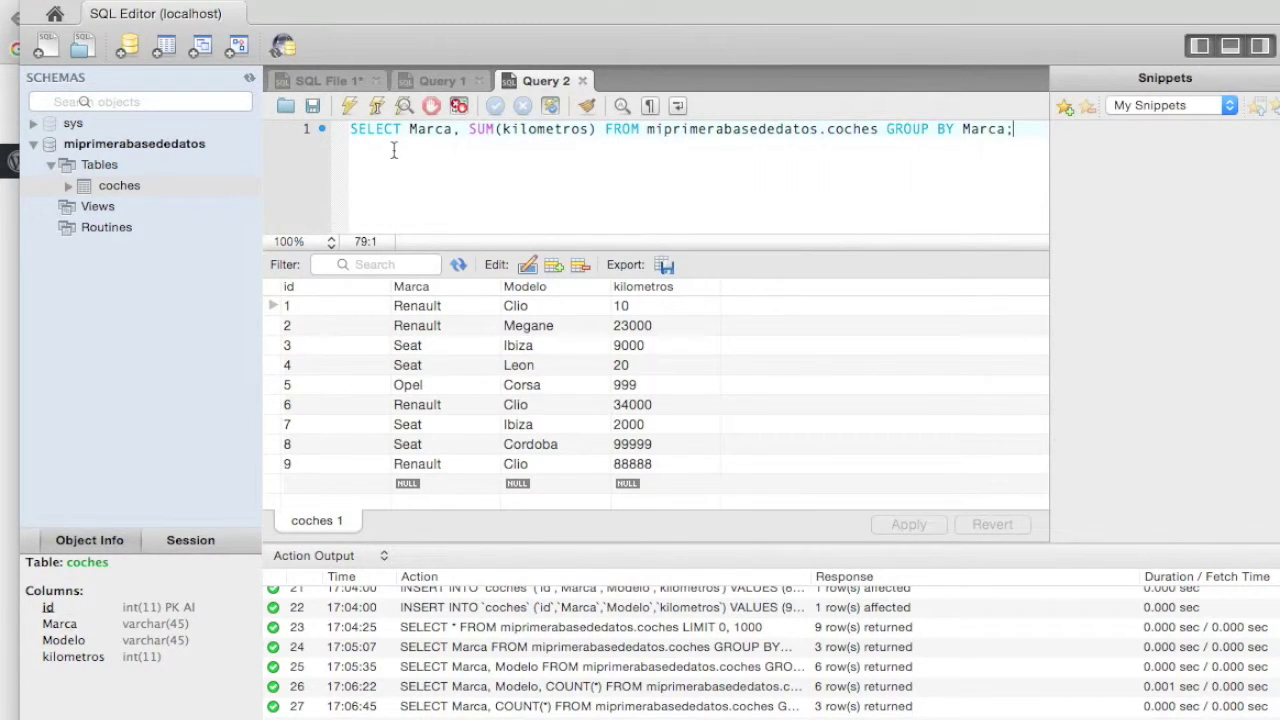
{"action": "left_click", "coordinate": [350, 107]}
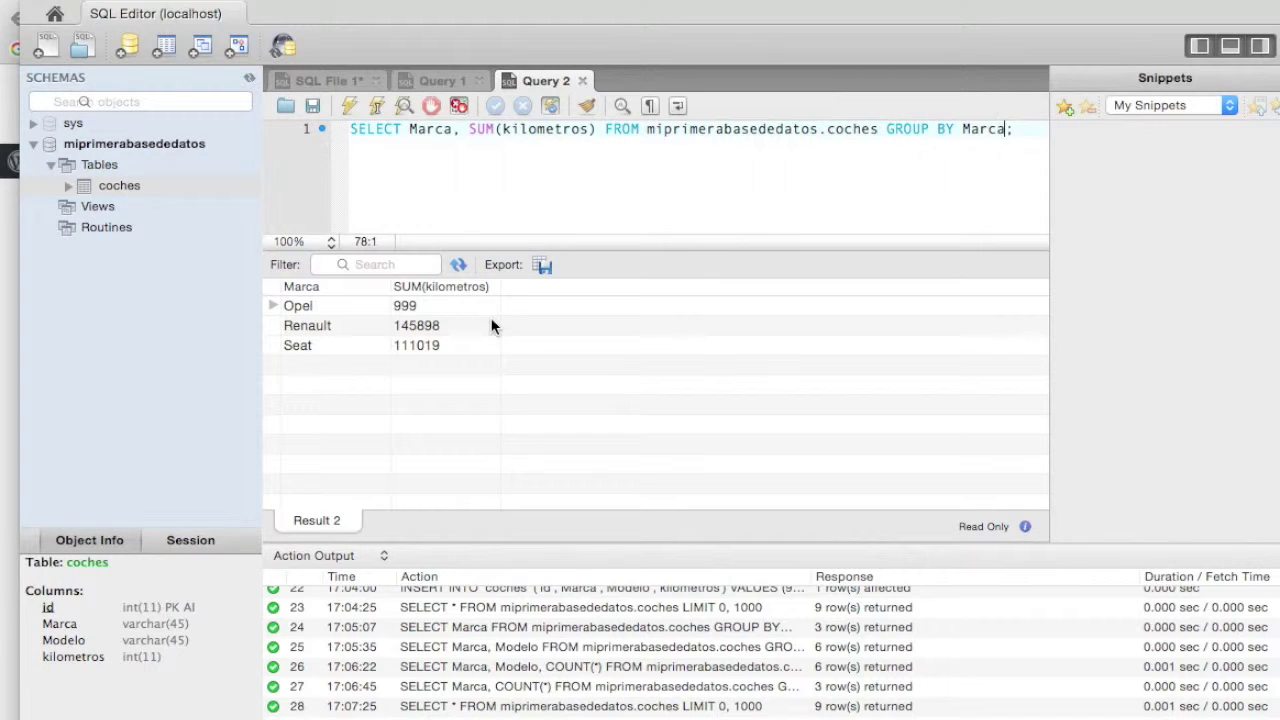
- Alias SUM(kilometros) as sum and append ORDER BY sum DESC to the query
{"action": "type", "text": ", OR"}
{"action": "key", "text": "BackSpace"}
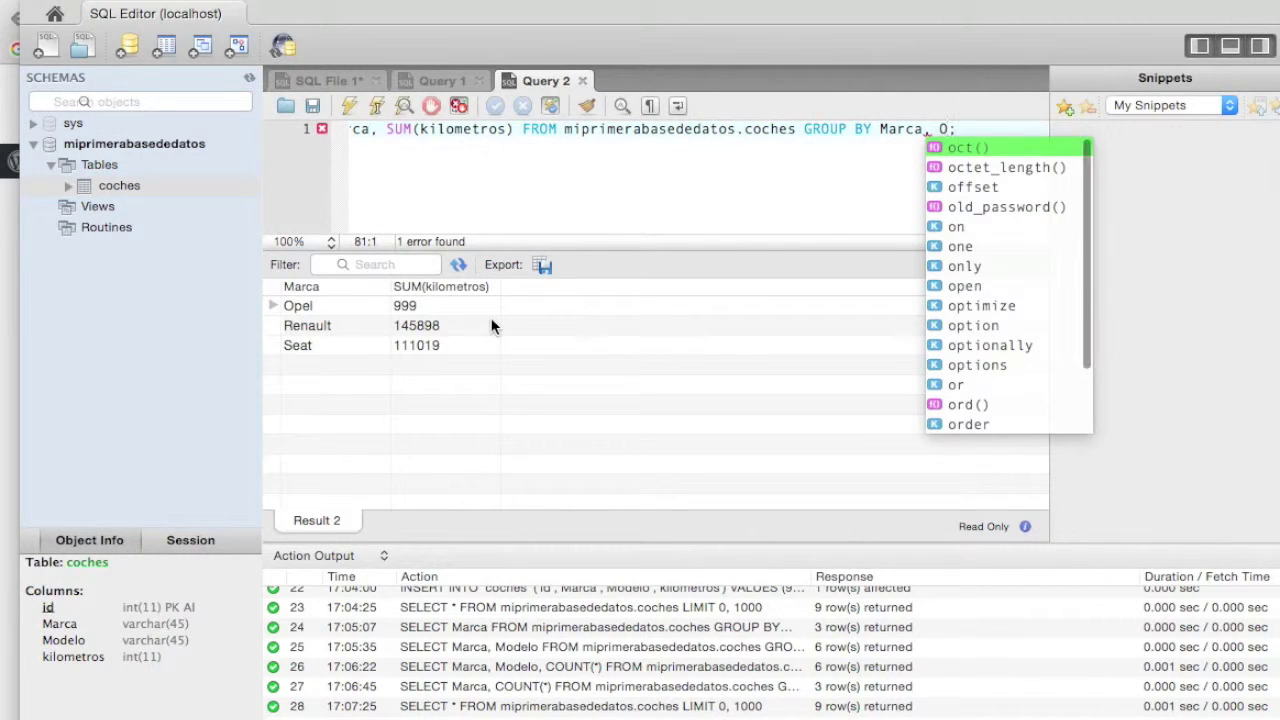
{"action": "type", "text": "RDER BY"}
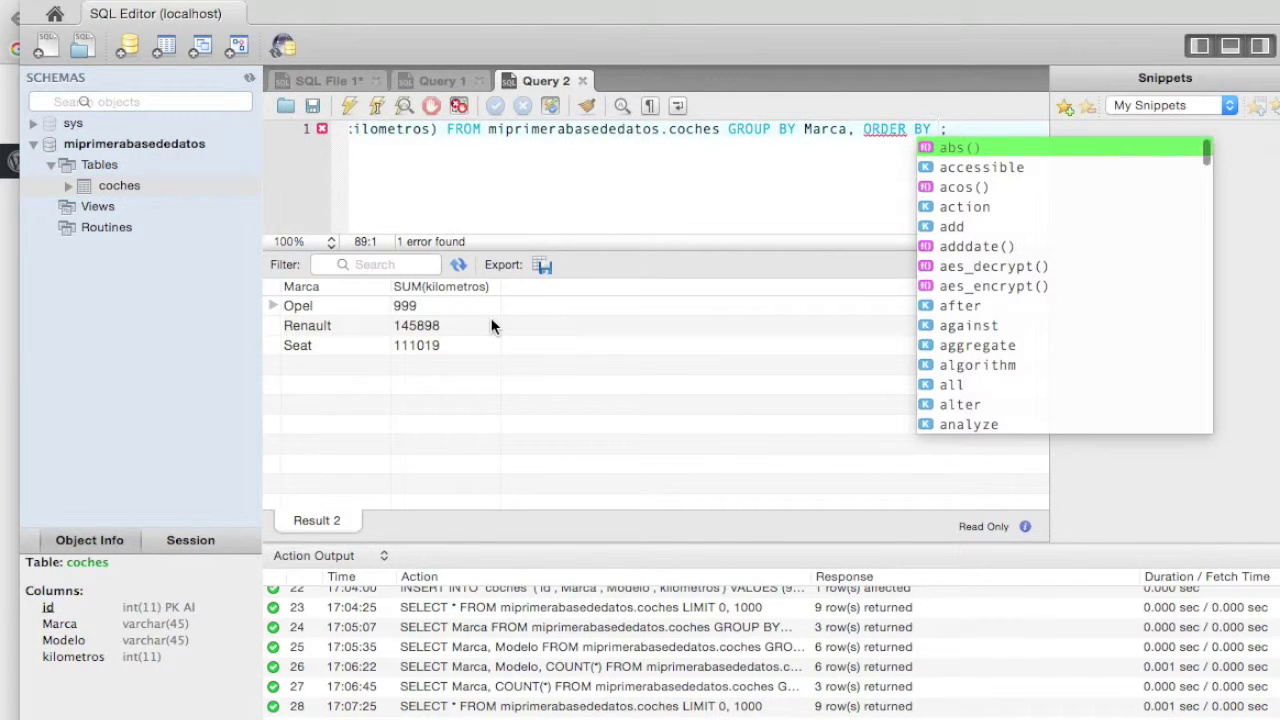
{"action": "scroll", "coordinate": [480, 149], "scroll_direction": "left", "scroll_amount": 3}
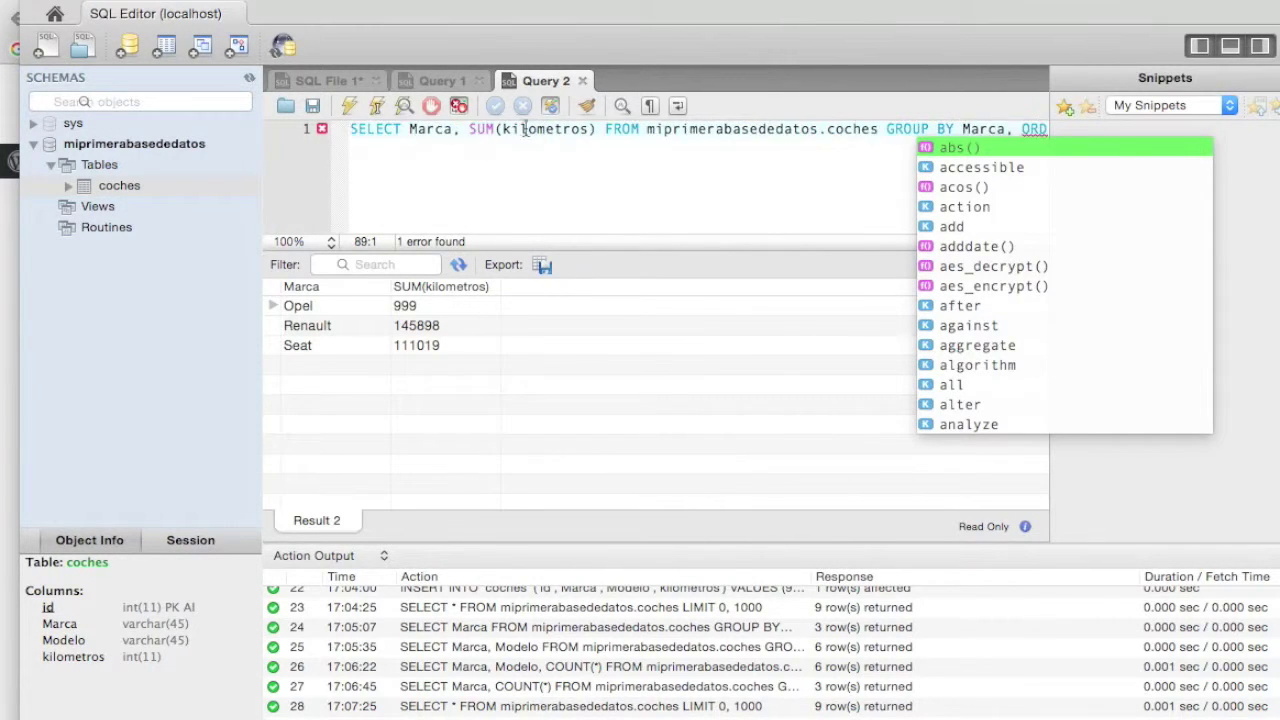
{"action": "left_click", "coordinate": [591, 130]}
{"action": "type", "text": "as sum"}
{"action": "key", "text": "End"}
{"action": "key", "text": "Left"}
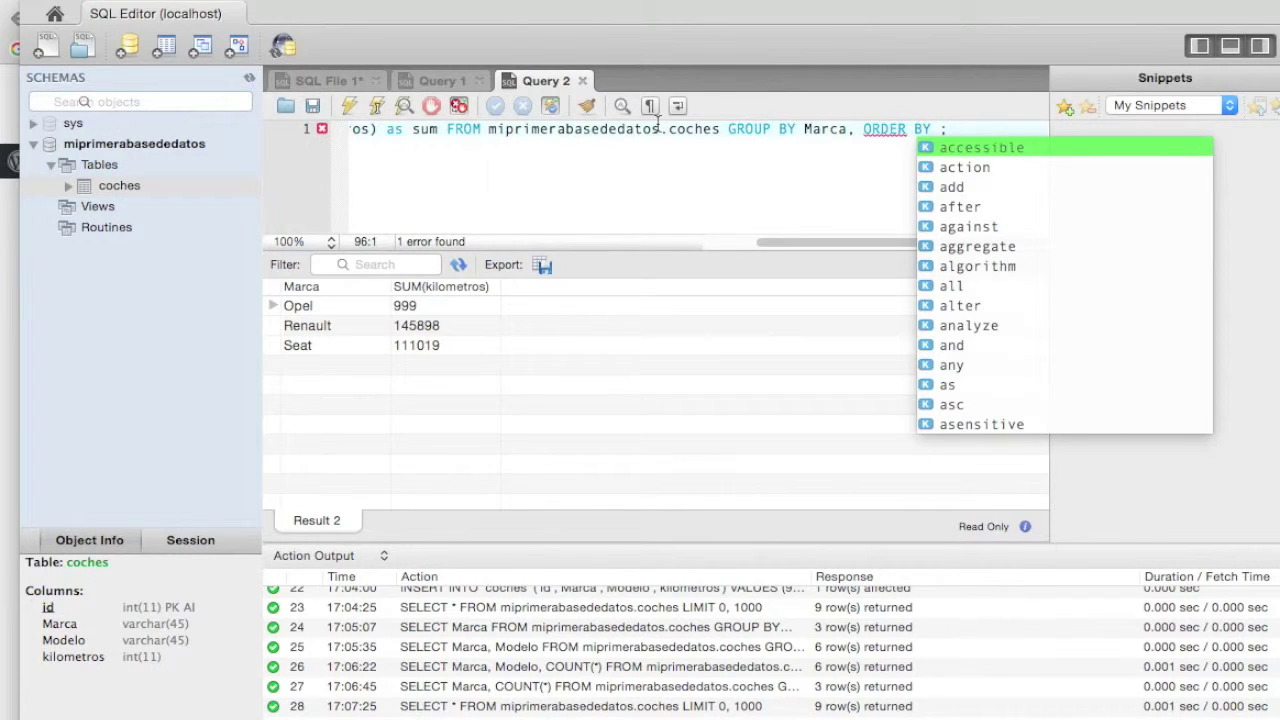
{"action": "type", "text": "sum DESC"}
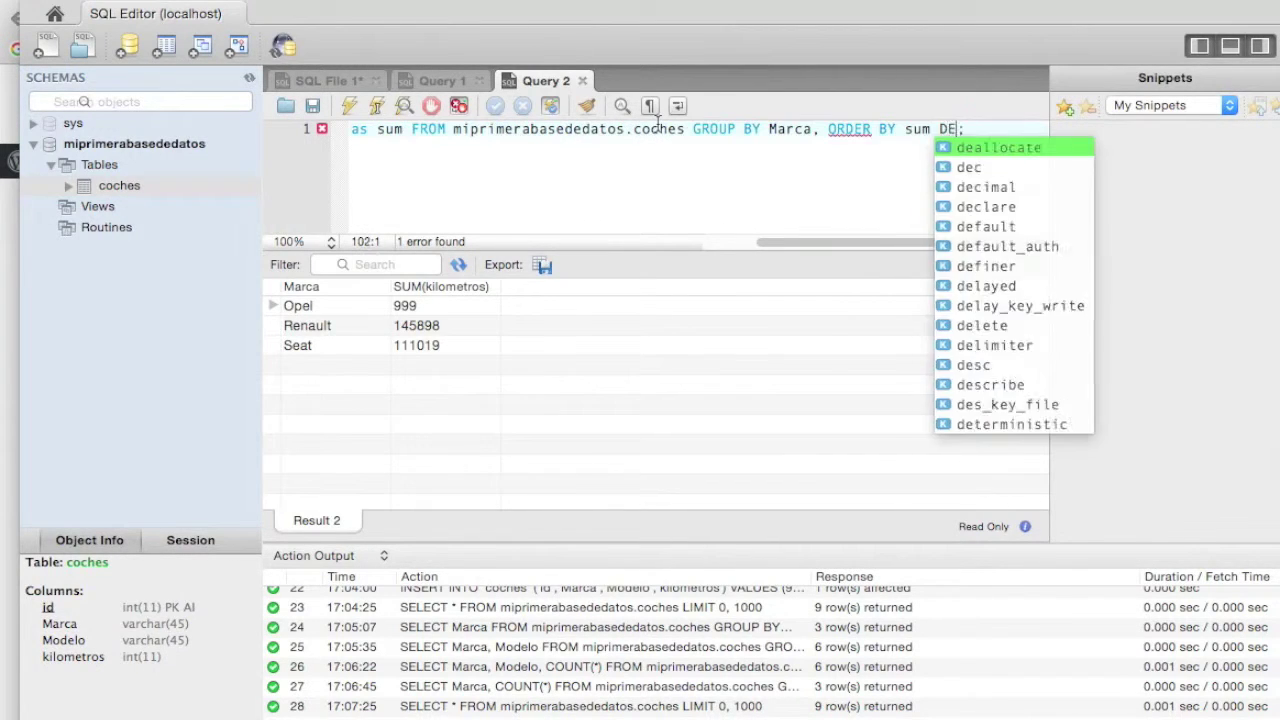
{"action": "key", "text": "End"}
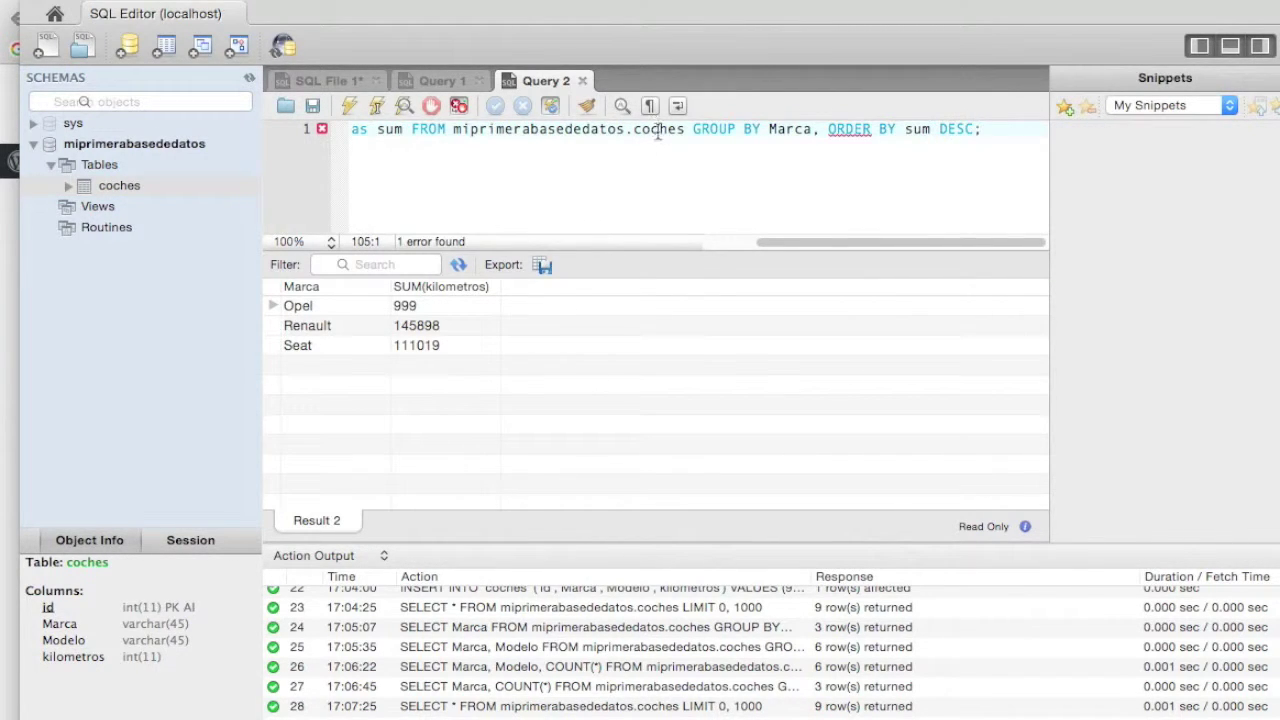
- Remove the stray comma after Marca and run the query, putting Renault 145898 first
{"action": "left_click", "coordinate": [821, 135]}
{"action": "key", "text": "BackSpace"}
{"action": "key", "text": "End"}
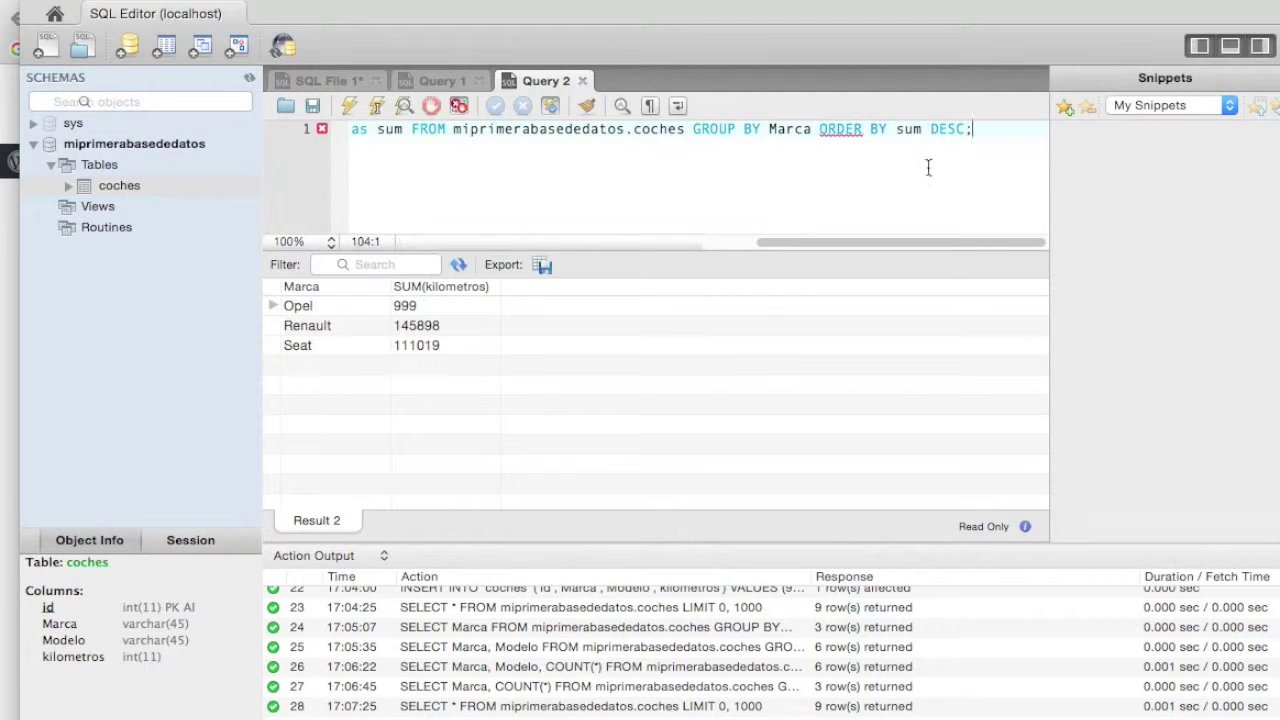
{"action": "key", "text": "Home"}
{"action": "left_click", "coordinate": [345, 104]}
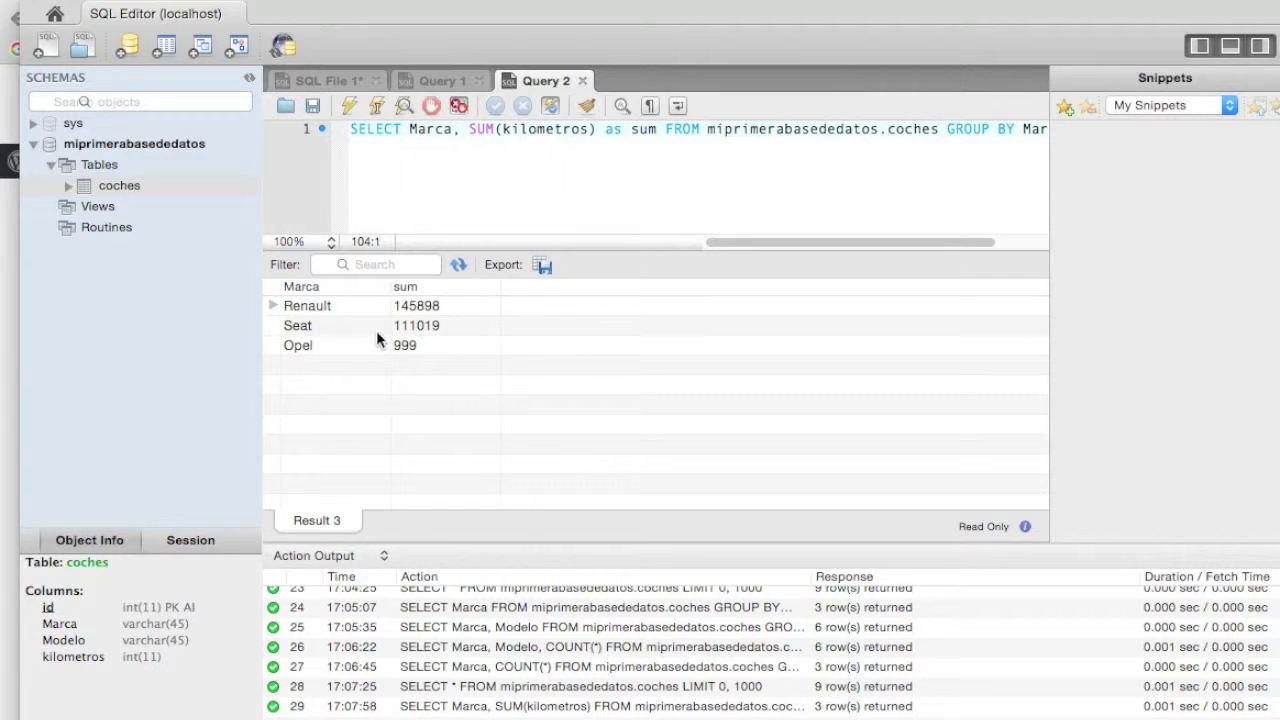
{"action": "left_click_drag", "start_coordinate": [774, 242], "coordinate": [821, 242]}
- Bring the Jarroba tutorial forward and scroll toward its MAX and MIN section
{"action": "left_click", "coordinate": [14, 330]}
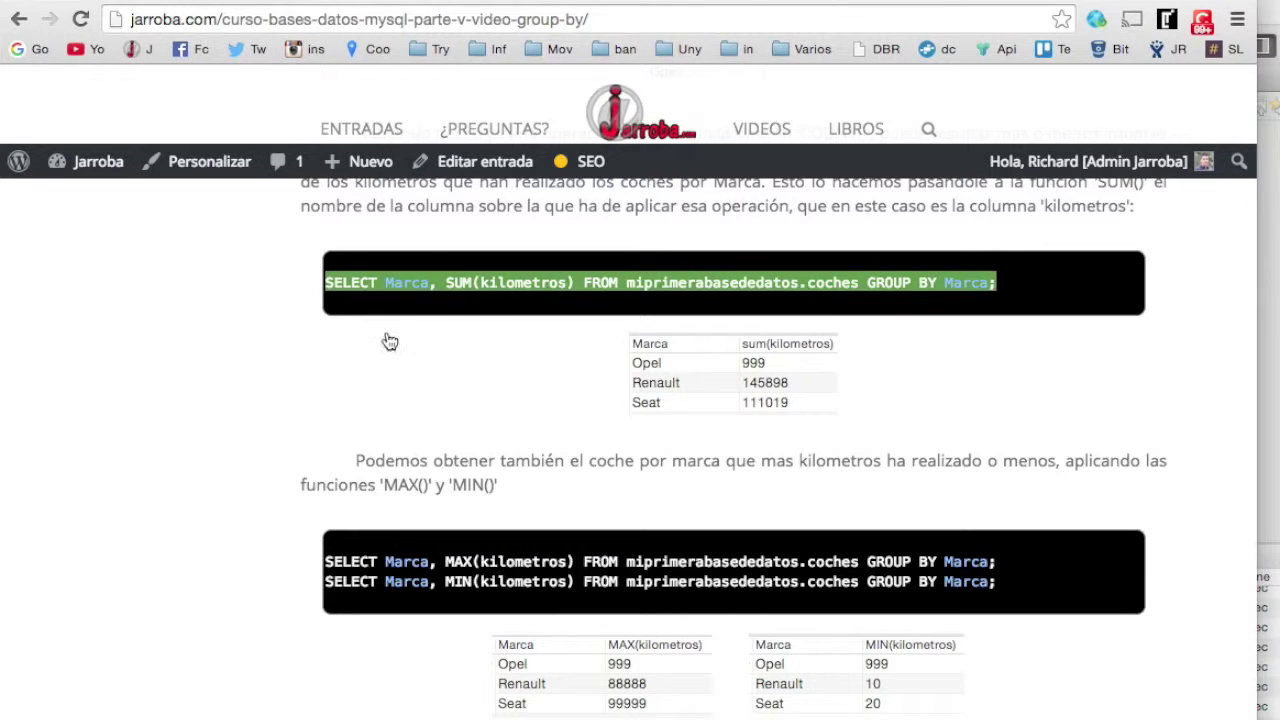
{"action": "scroll", "coordinate": [386, 340], "scroll_direction": "up", "scroll_amount": 2}
{"action": "scroll", "coordinate": [680, 327], "scroll_direction": "up", "scroll_amount": 6}
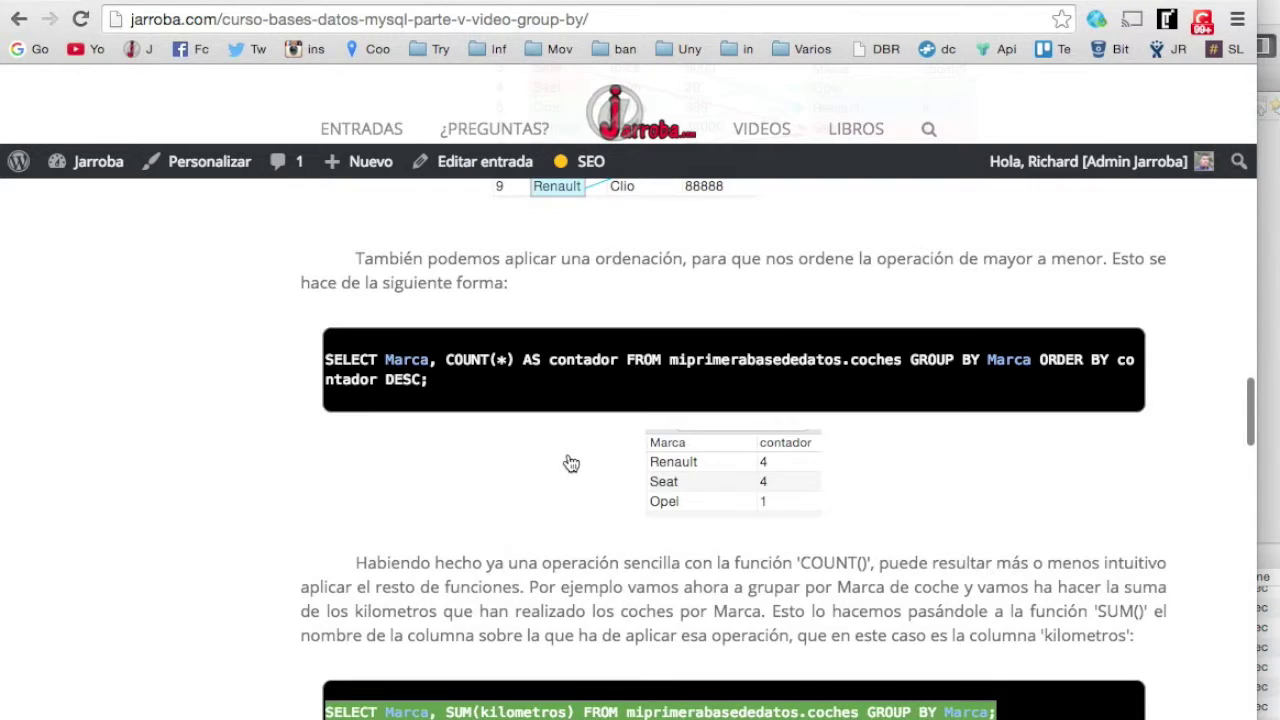
{"action": "scroll", "coordinate": [560, 460], "scroll_direction": "down", "scroll_amount": 8}
{"action": "scroll", "coordinate": [389, 434], "scroll_direction": "up", "scroll_amount": 6}
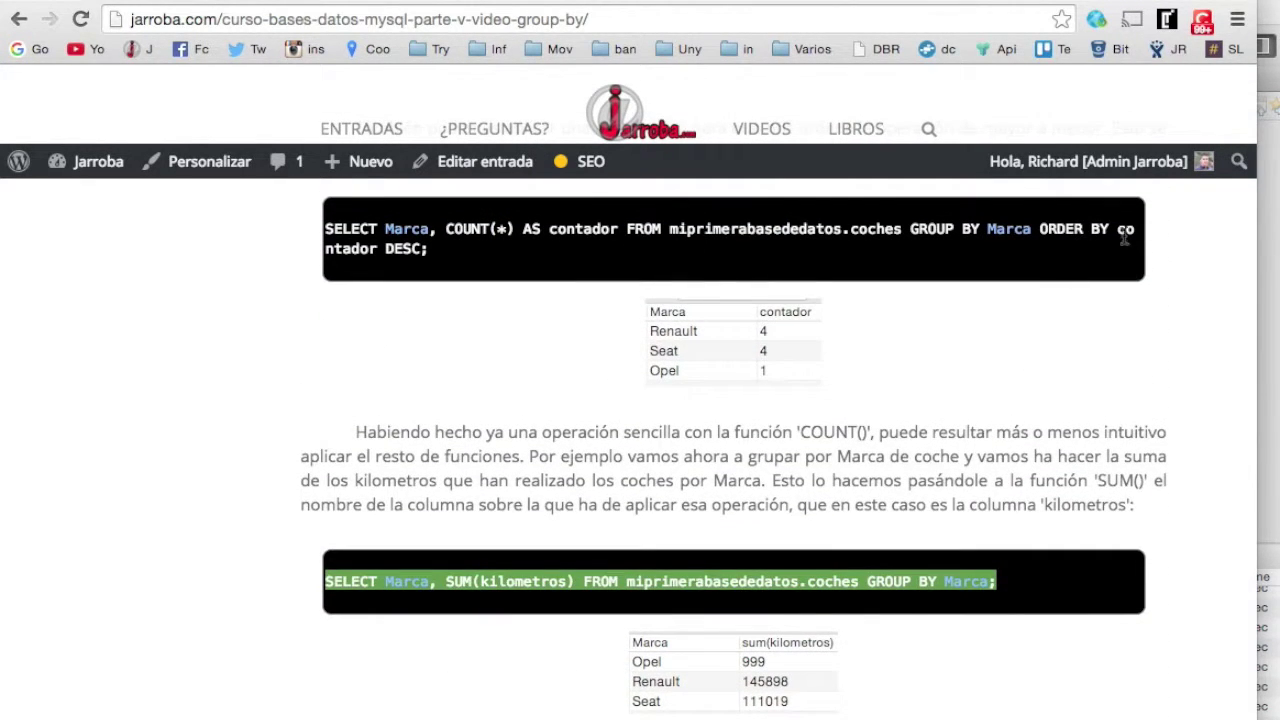
{"action": "scroll", "coordinate": [198, 370], "scroll_direction": "down", "scroll_amount": 1}
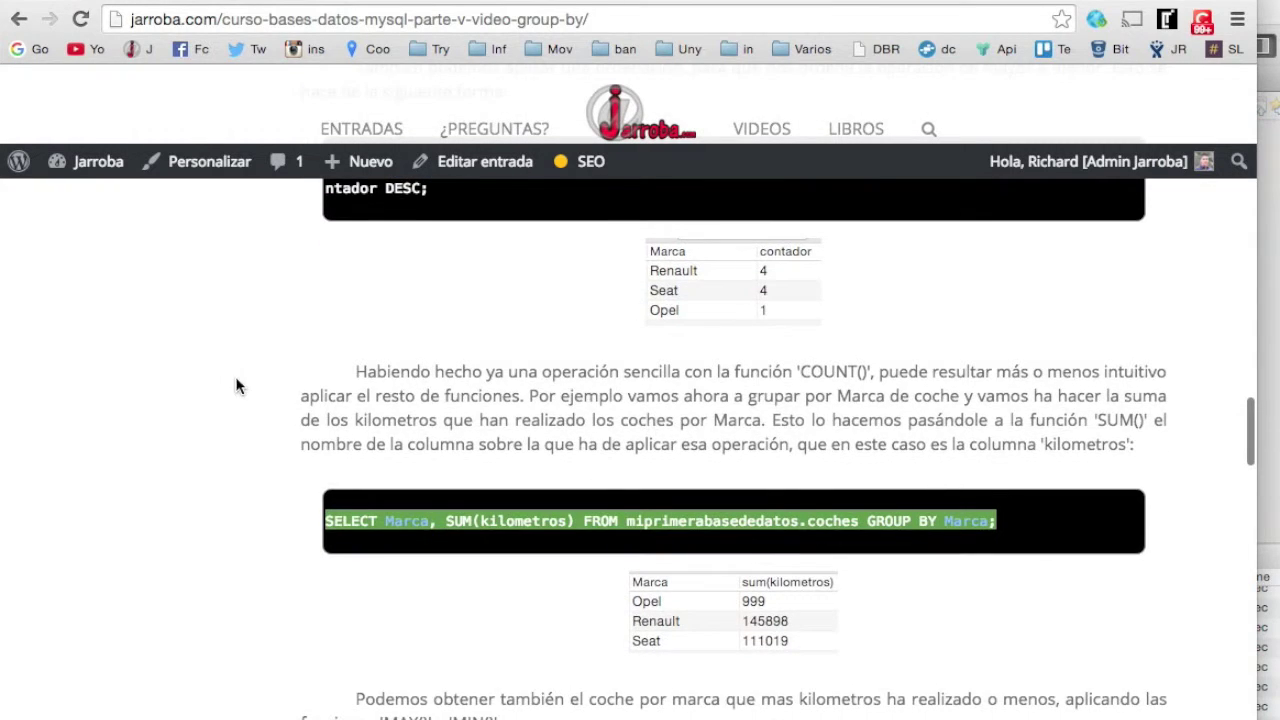
{"action": "scroll", "coordinate": [270, 383], "scroll_direction": "up", "scroll_amount": 3}
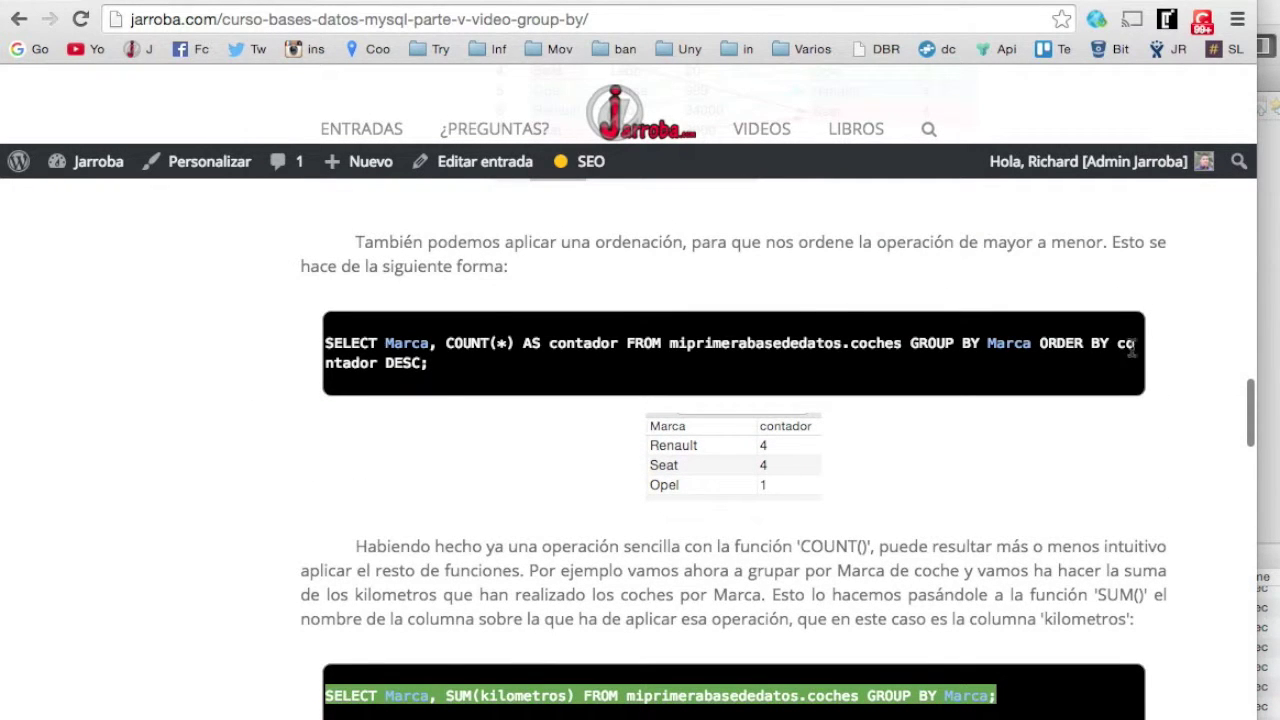
{"action": "scroll", "coordinate": [345, 362], "scroll_direction": "down", "scroll_amount": 3}
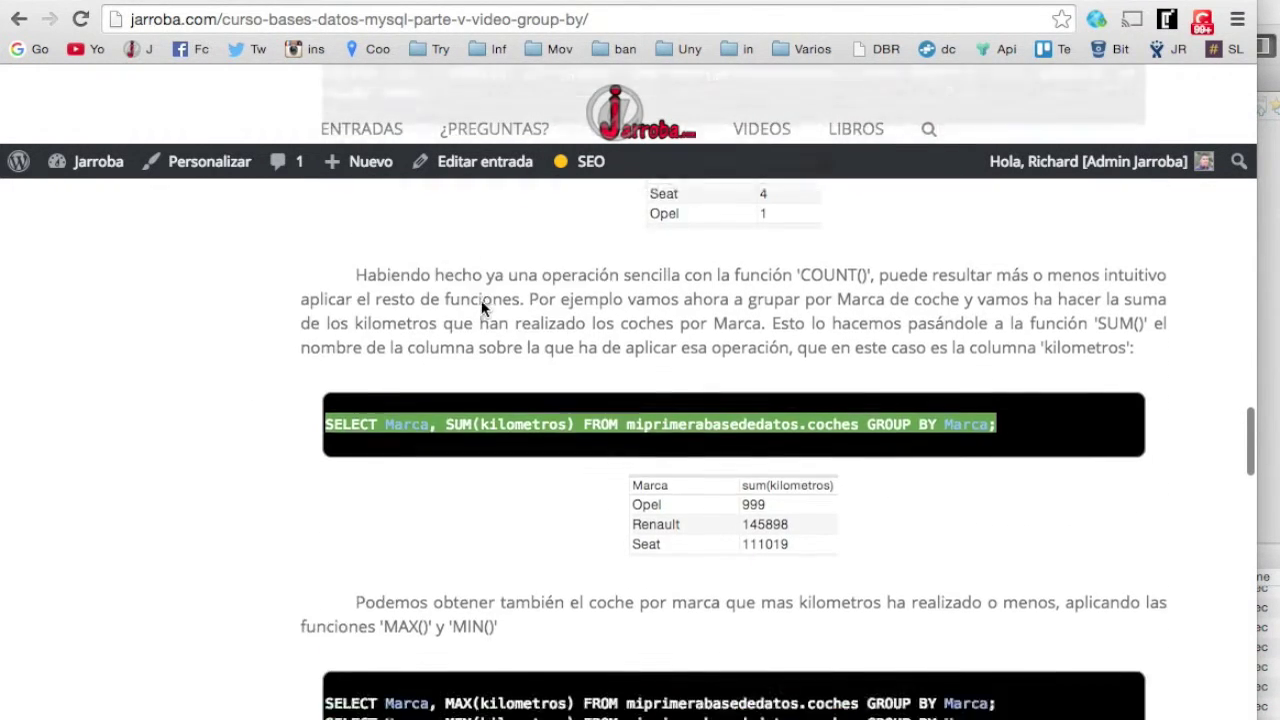
{"action": "scroll", "coordinate": [500, 305], "scroll_direction": "up", "scroll_amount": 3}
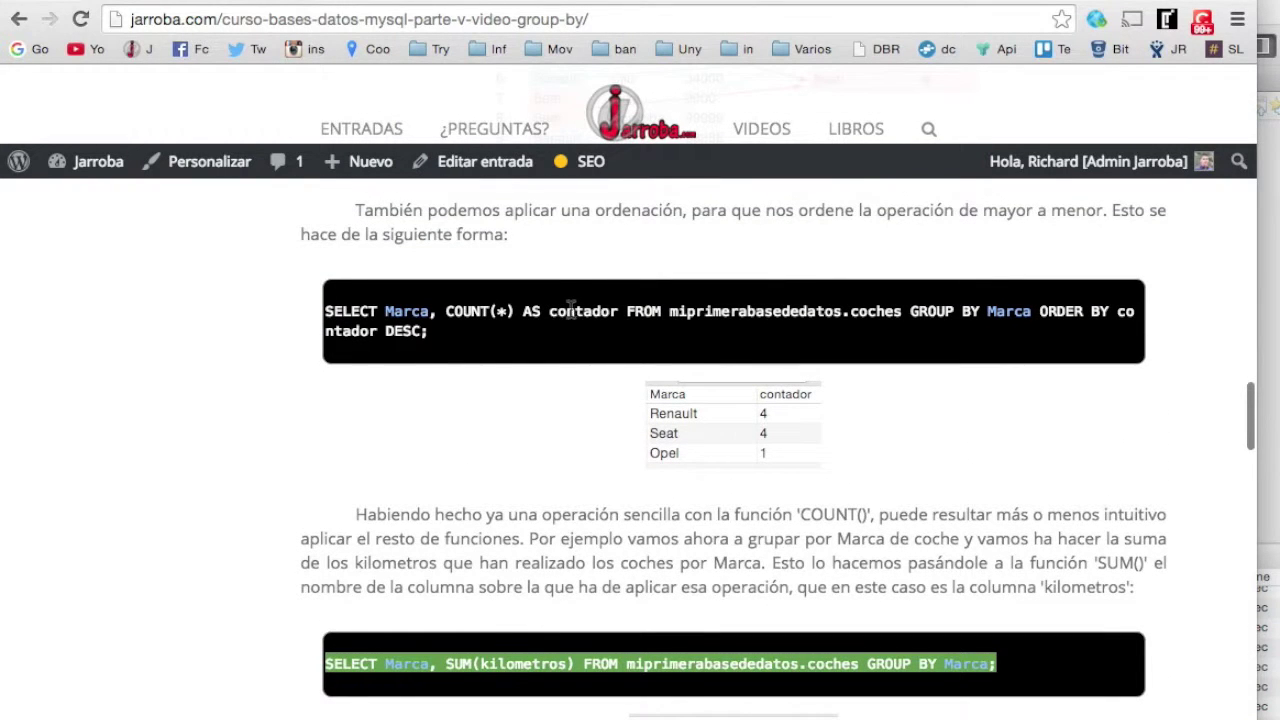
- Select and copy the tutorial's MAX and MIN GROUP BY Marca queries, then return to Workbench
{"action": "scroll", "coordinate": [380, 352], "scroll_direction": "down", "scroll_amount": 4}
{"action": "scroll", "coordinate": [380, 352], "scroll_direction": "down", "scroll_amount": 3}
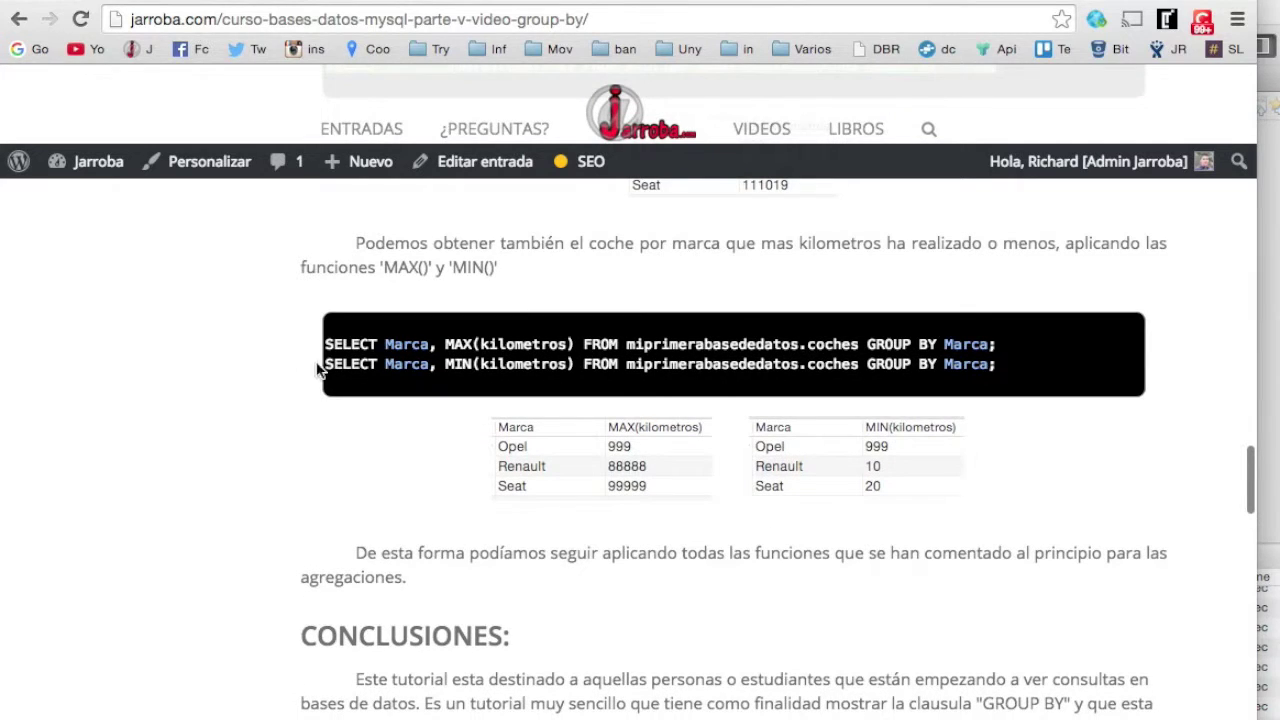
{"action": "left_click_drag", "start_coordinate": [1000, 370], "coordinate": [310, 344]}
{"action": "key", "text": "super+c"}
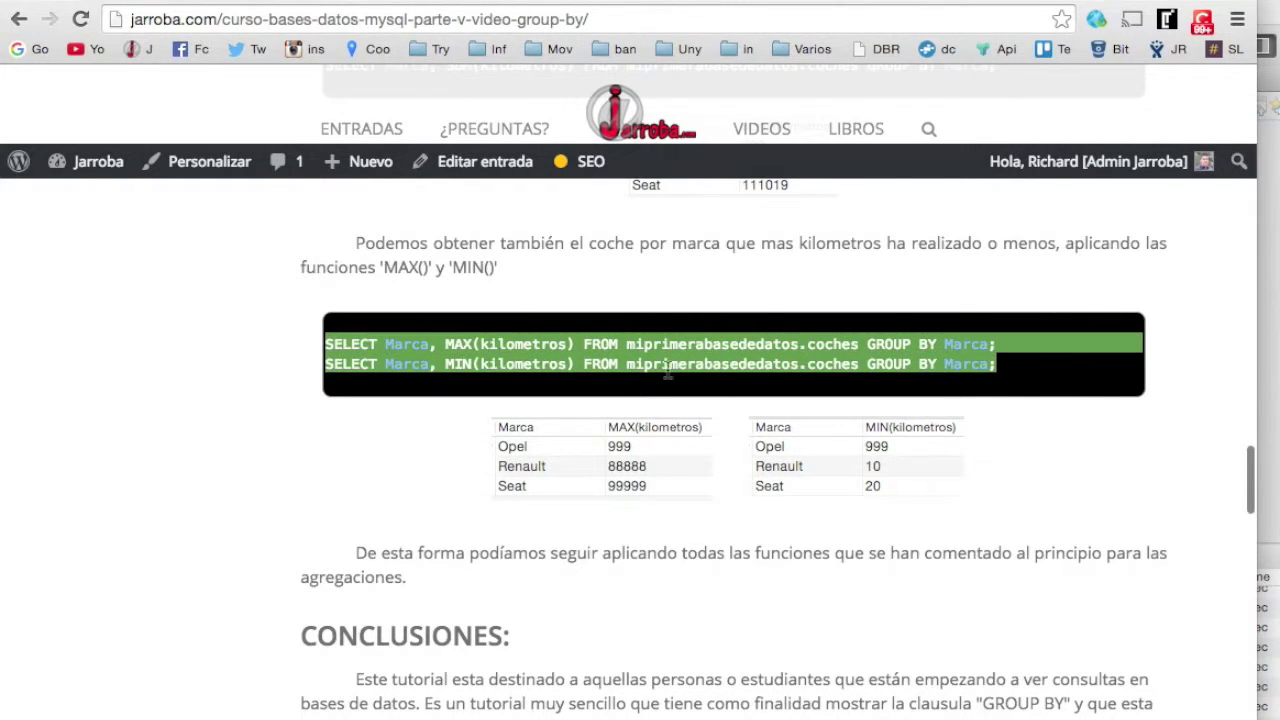
{"action": "left_click", "coordinate": [1266, 396]}
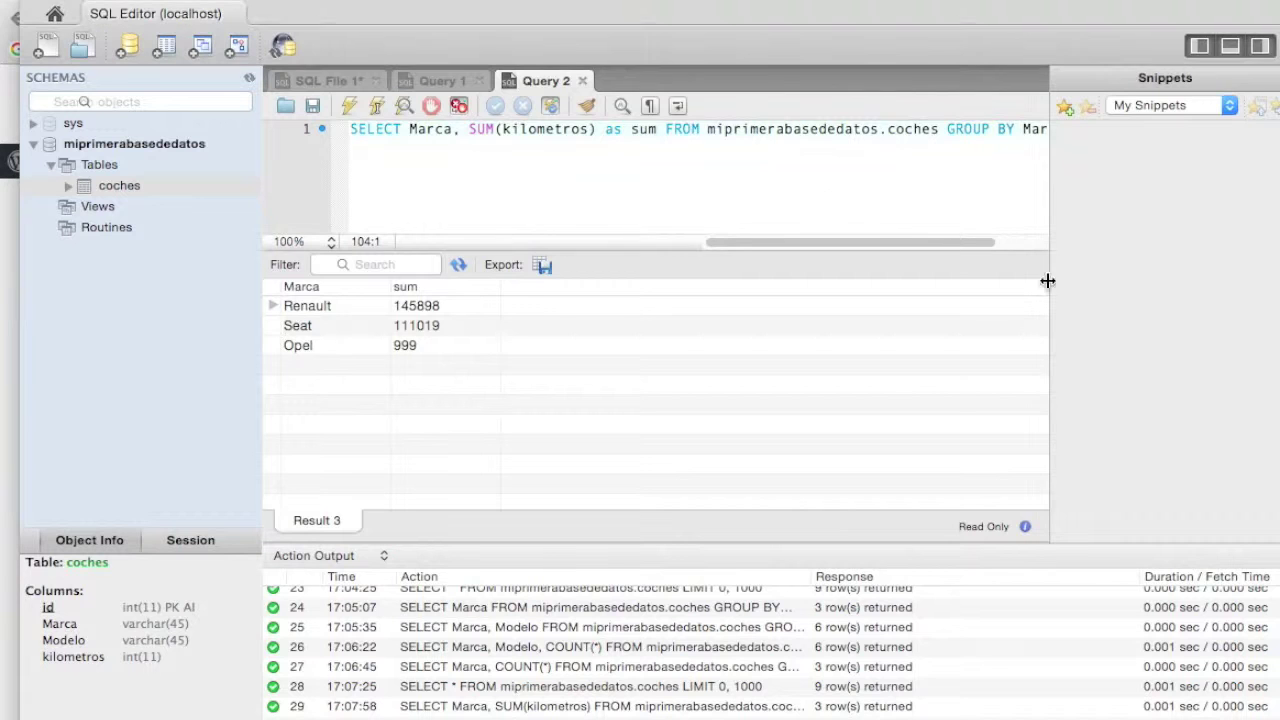
- Replace the SUM query with the pasted MAX and MIN kilometros GROUP BY Marca queries
{"action": "left_click", "coordinate": [937, 145]}
{"action": "key", "text": "super+a"}
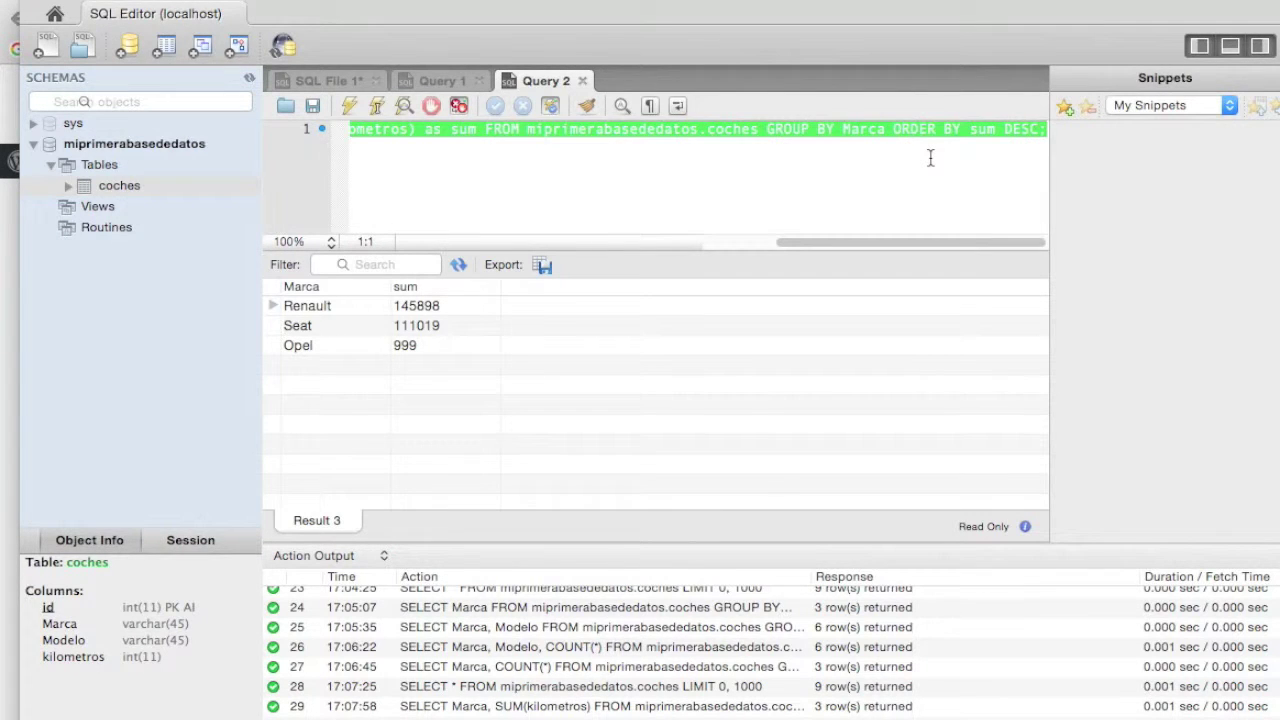
{"action": "key", "text": "BackSpace"}
{"action": "key", "text": "super+v"}
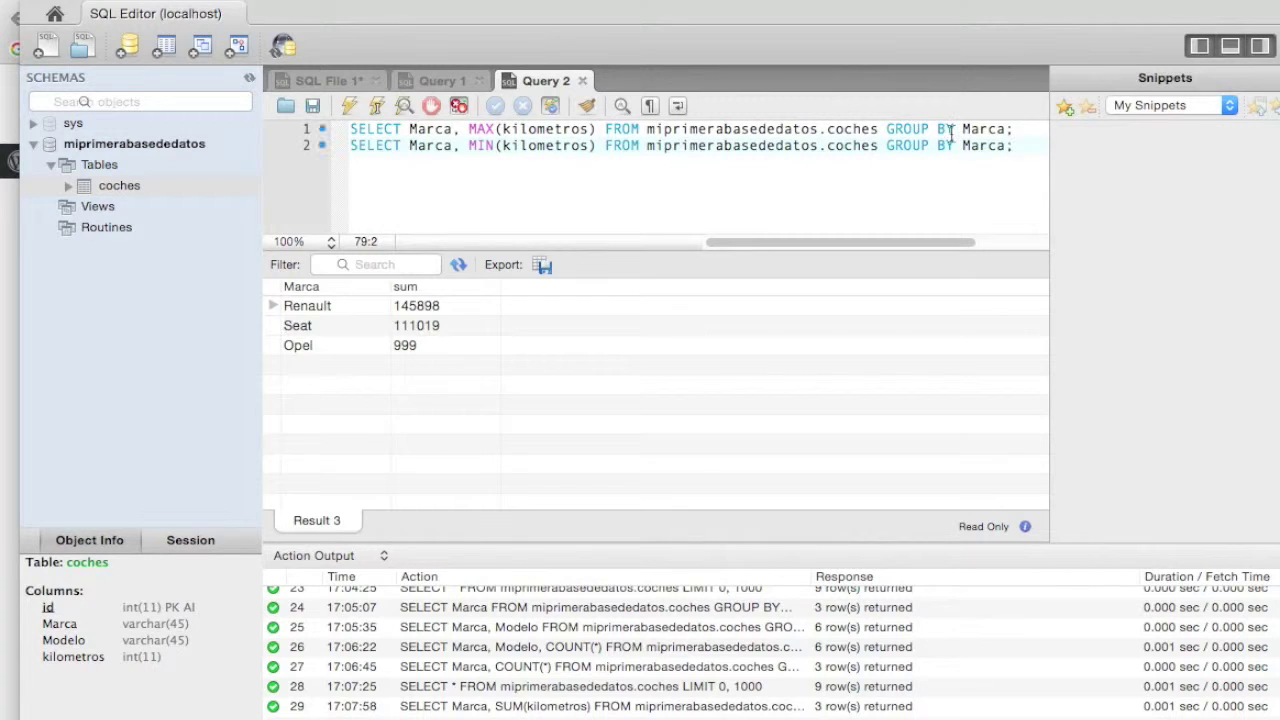
{"action": "left_click_drag", "start_coordinate": [886, 129], "coordinate": [1022, 131]}
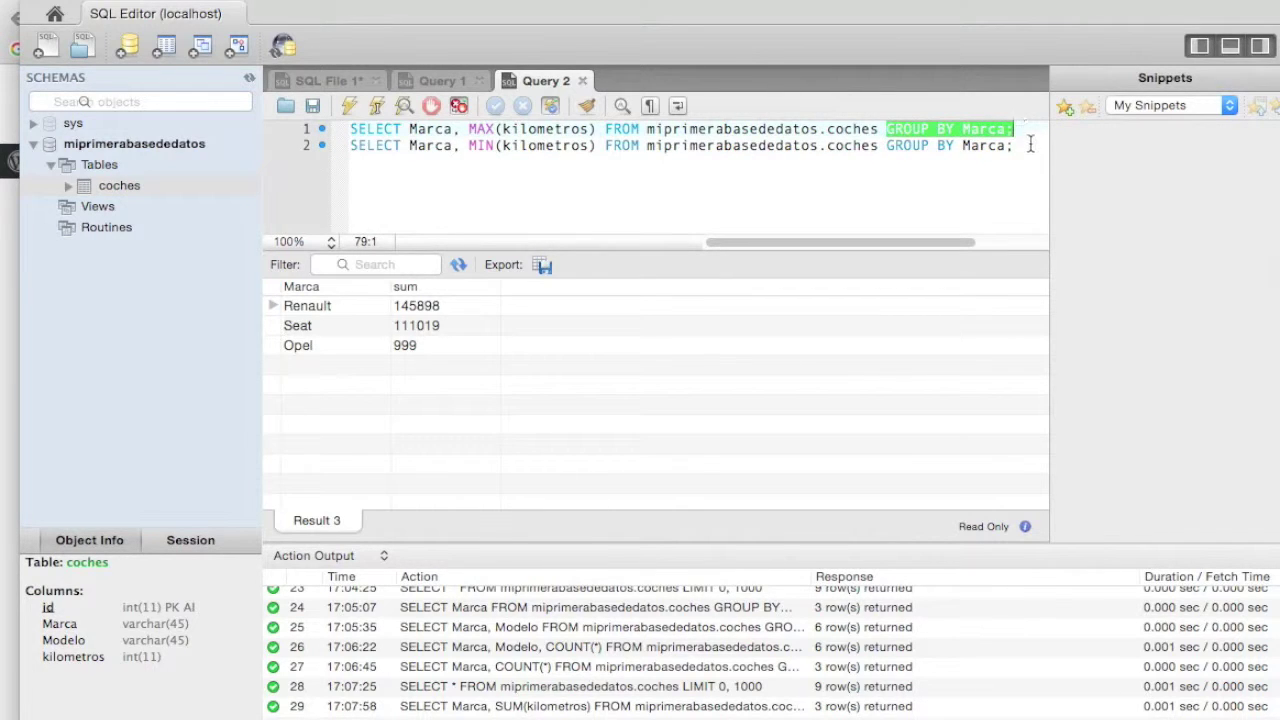
{"action": "left_click", "coordinate": [1028, 146]}
{"action": "double_click", "coordinate": [530, 130]}
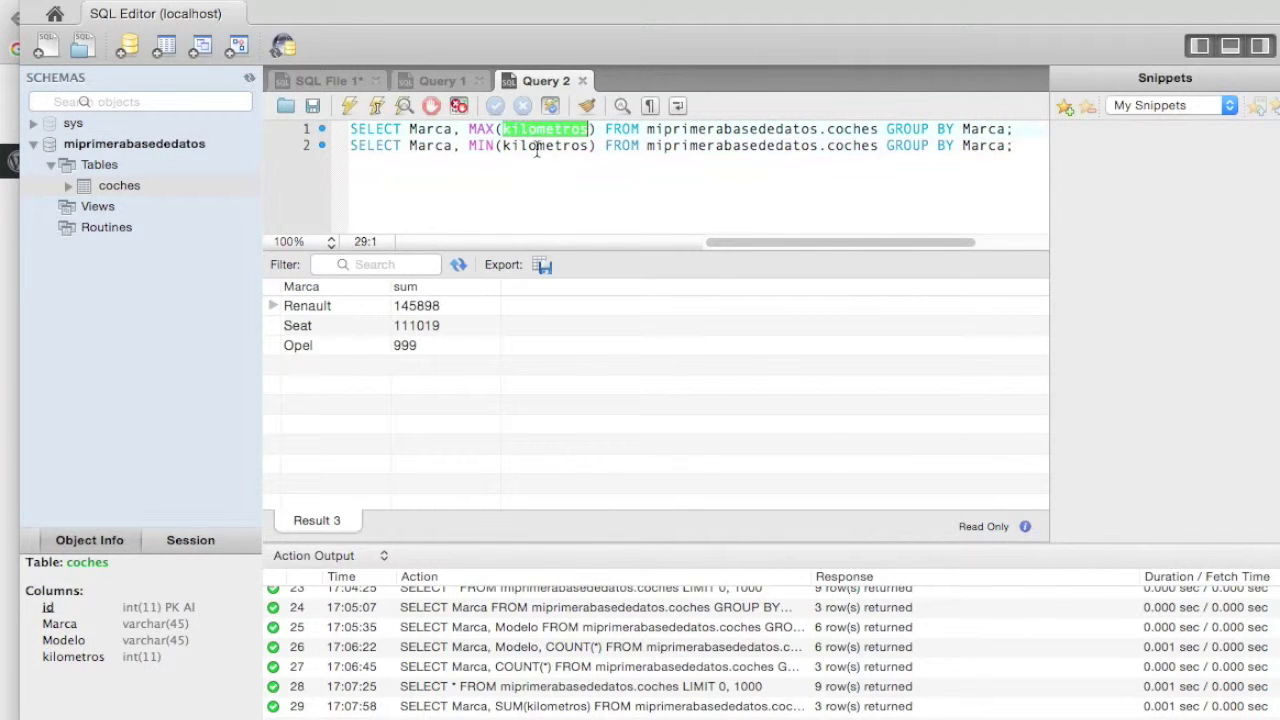
{"action": "double_click", "coordinate": [534, 148]}
{"action": "left_click", "coordinate": [1018, 146]}
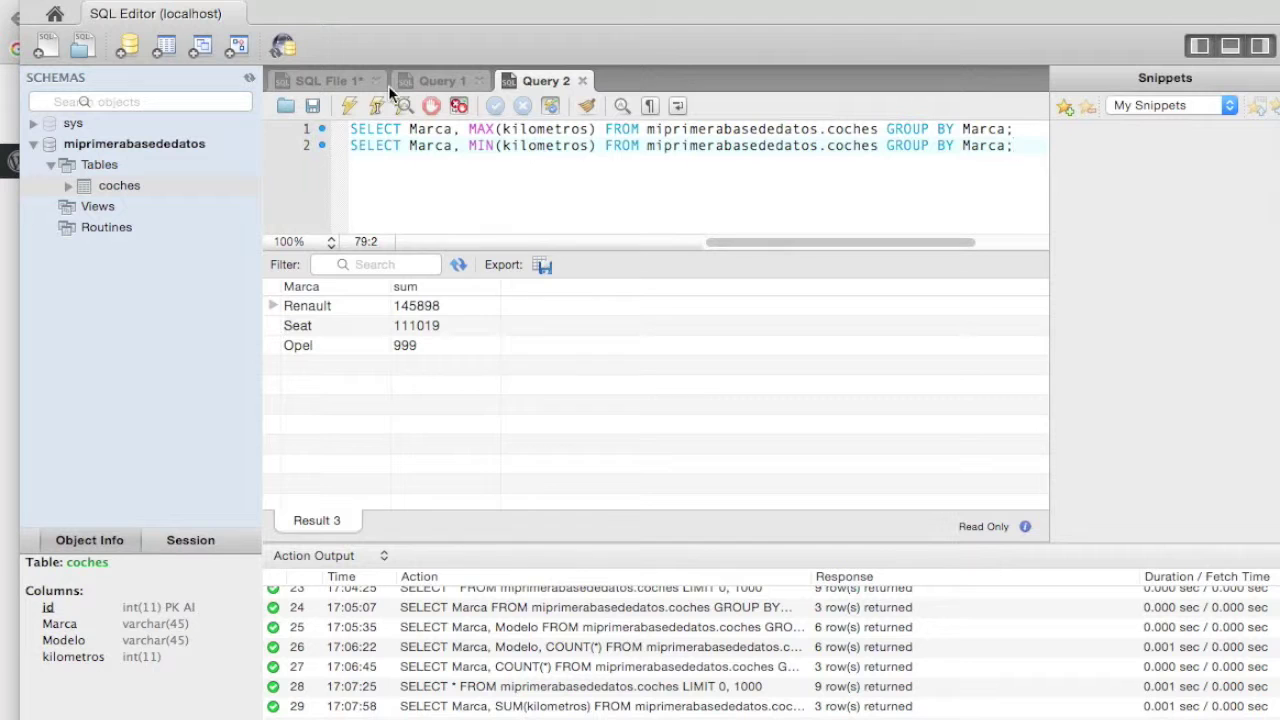
- Run both queries and review the minima (Opel 999, Renault 10, Seat 20) and maxima results
{"action": "left_click", "coordinate": [351, 104]}
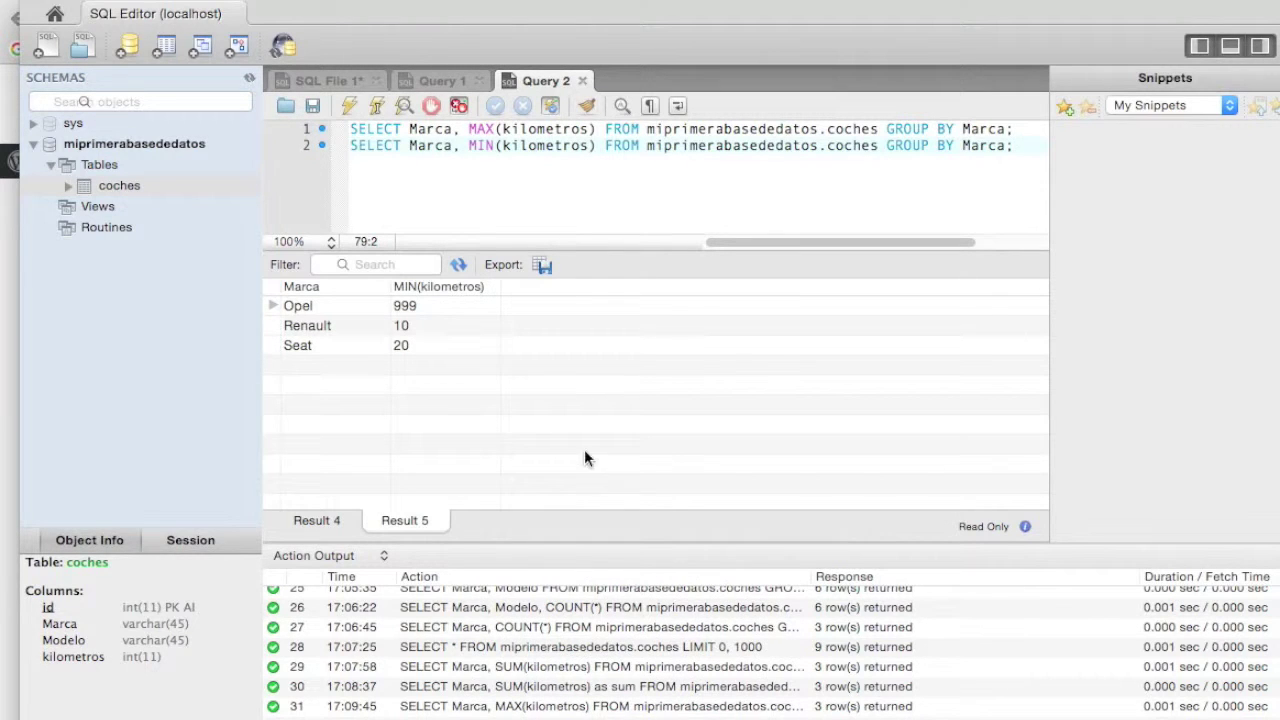
{"action": "left_click", "coordinate": [301, 306]}
{"action": "left_click", "coordinate": [428, 307]}
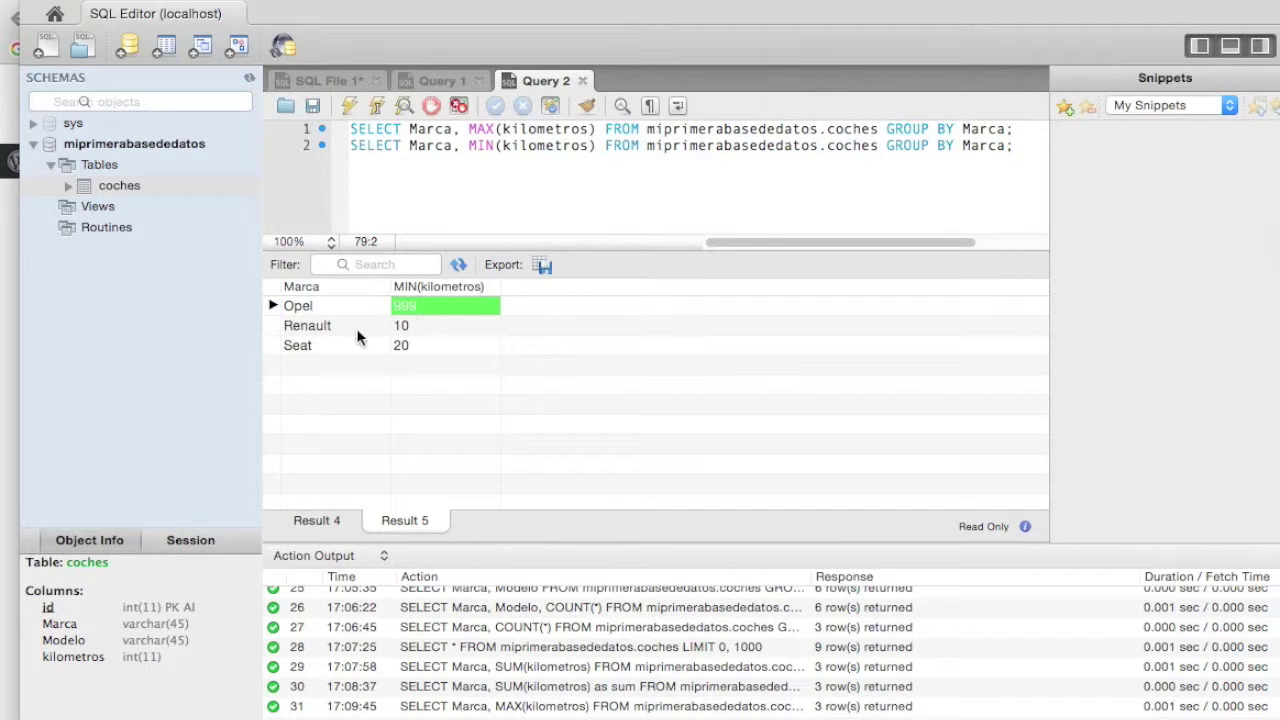
{"action": "left_click", "coordinate": [427, 325]}
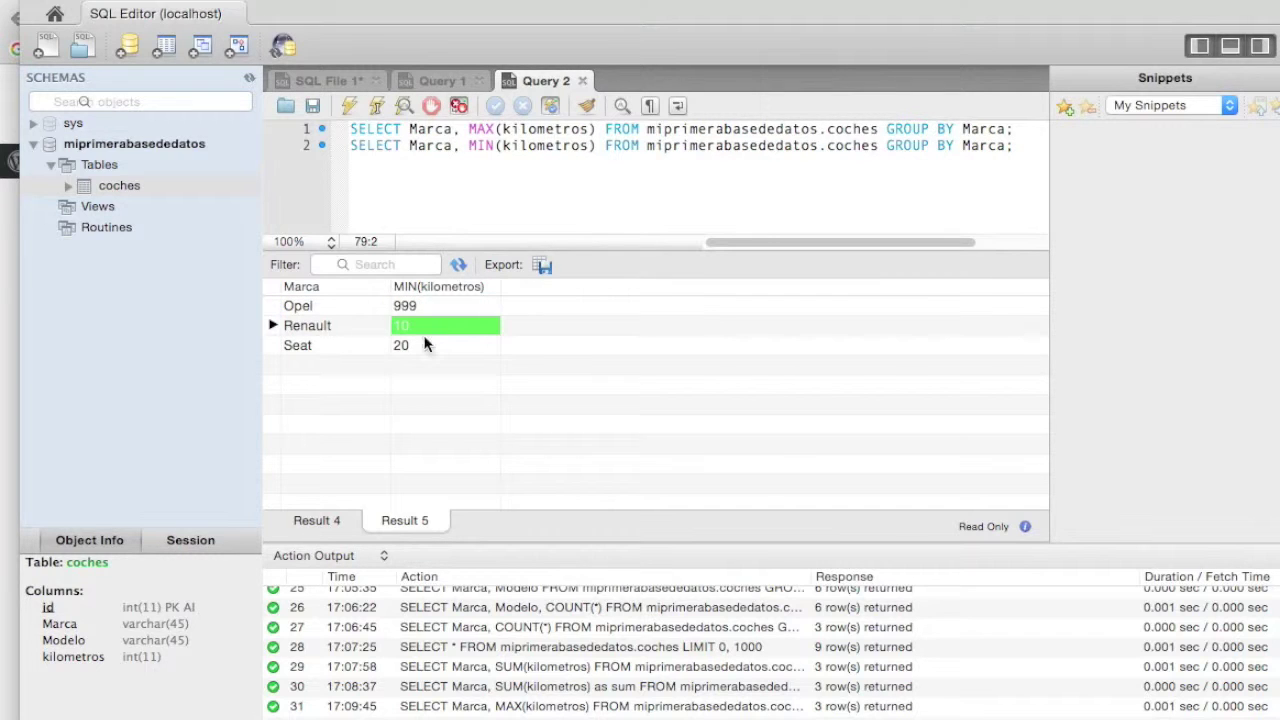
{"action": "left_click", "coordinate": [426, 345]}
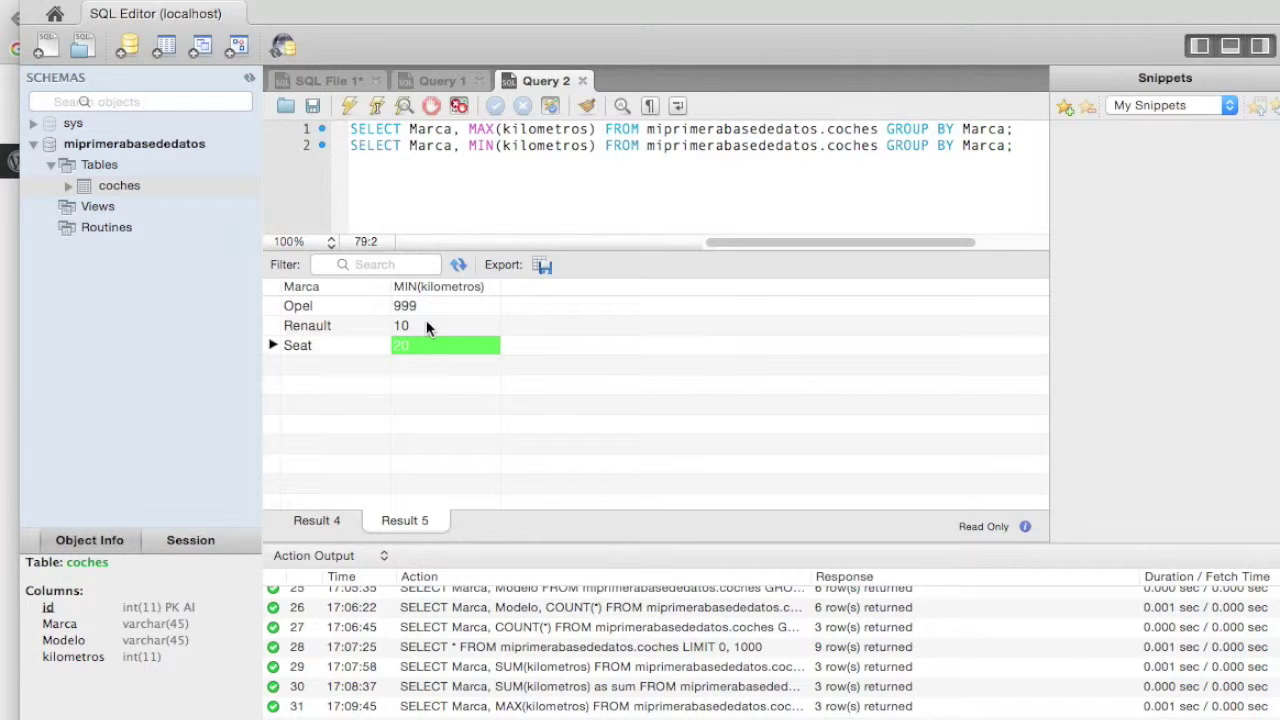
{"action": "left_click", "coordinate": [329, 518]}
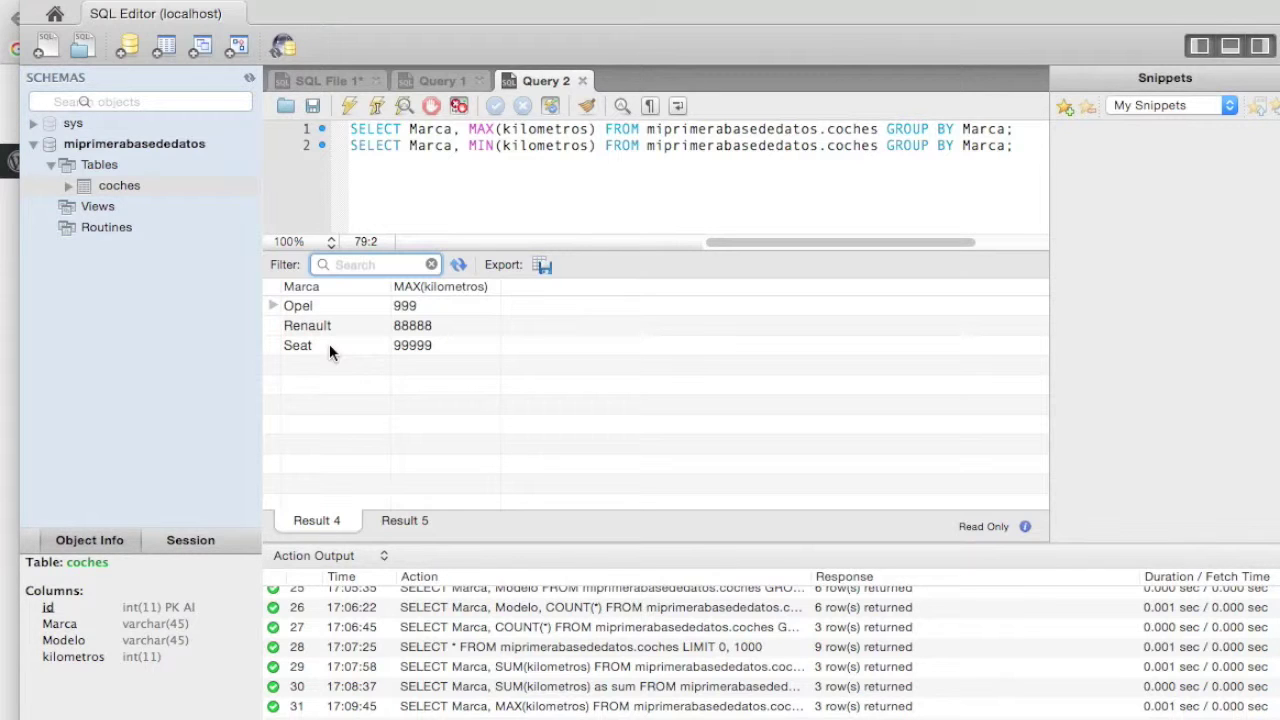
- Return to the Jarroba tutorial and scroll to its GROUP BY Marca, Modelo and COUNT(*) examples
{"action": "left_click", "coordinate": [8, 327]}
{"action": "scroll", "coordinate": [483, 345], "scroll_direction": "up", "scroll_amount": 15}
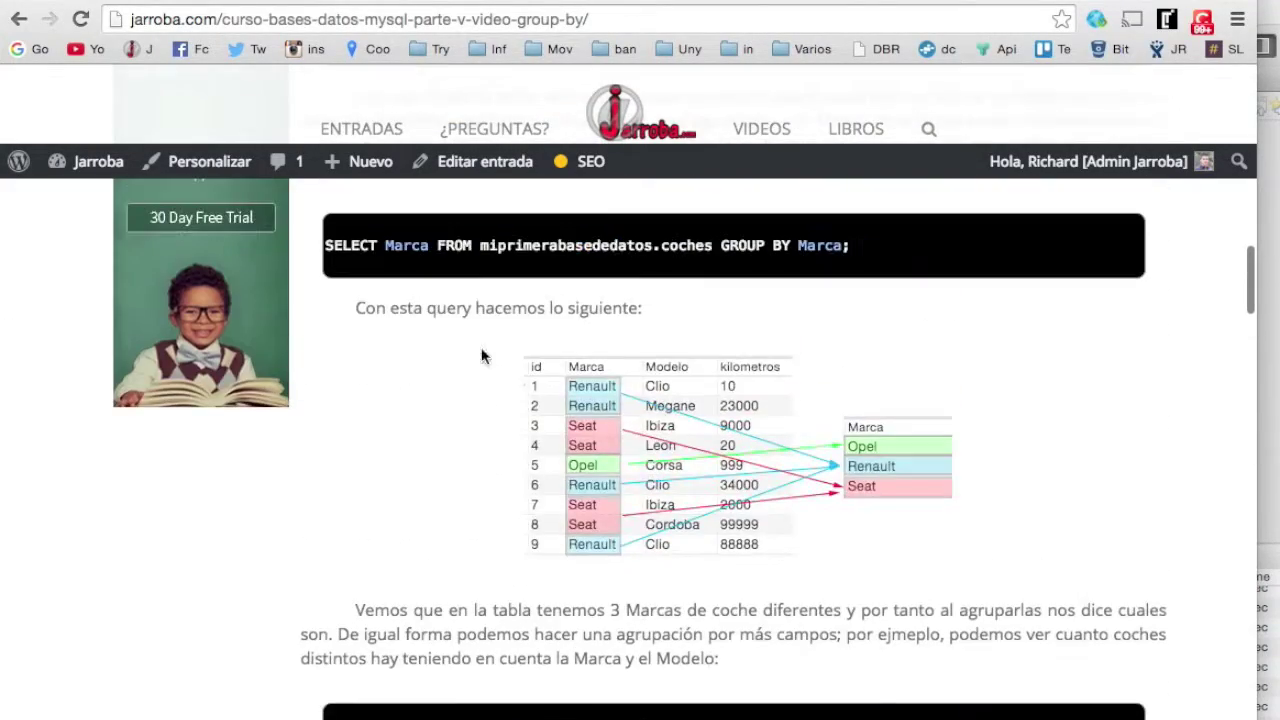
{"action": "scroll", "coordinate": [615, 483], "scroll_direction": "up", "scroll_amount": 10}
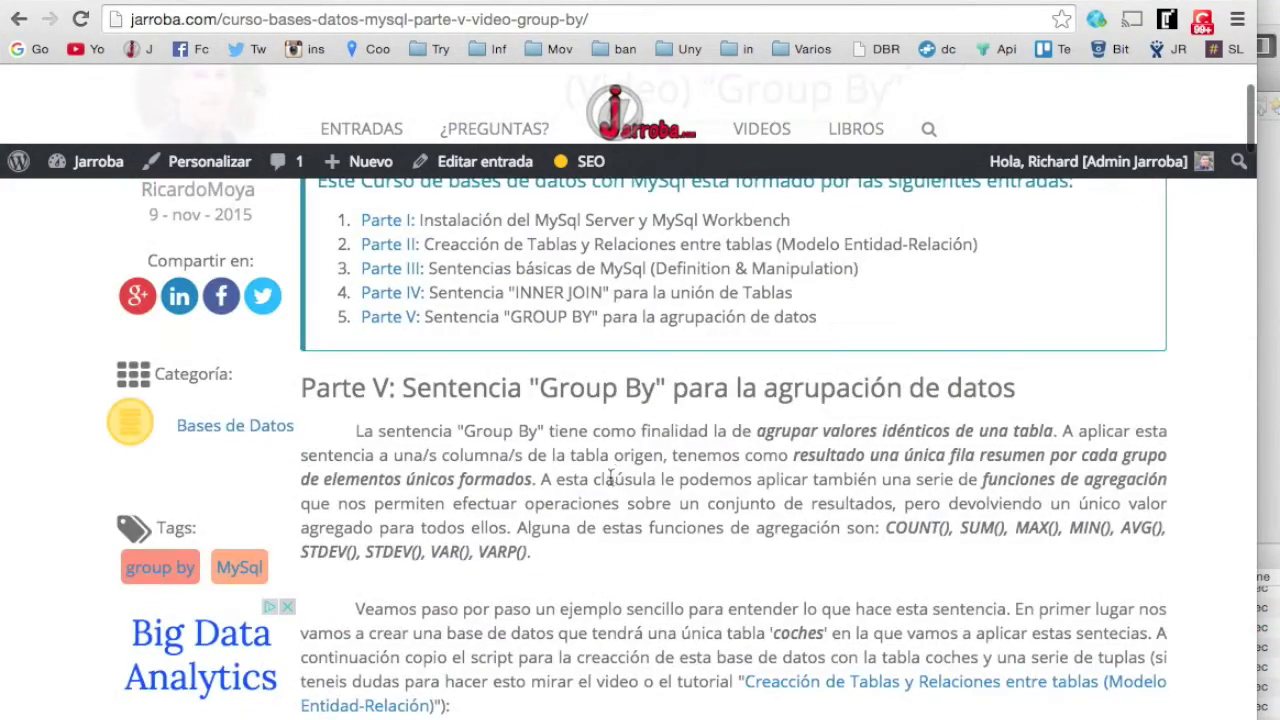
{"action": "scroll", "coordinate": [612, 480], "scroll_direction": "up", "scroll_amount": 3}
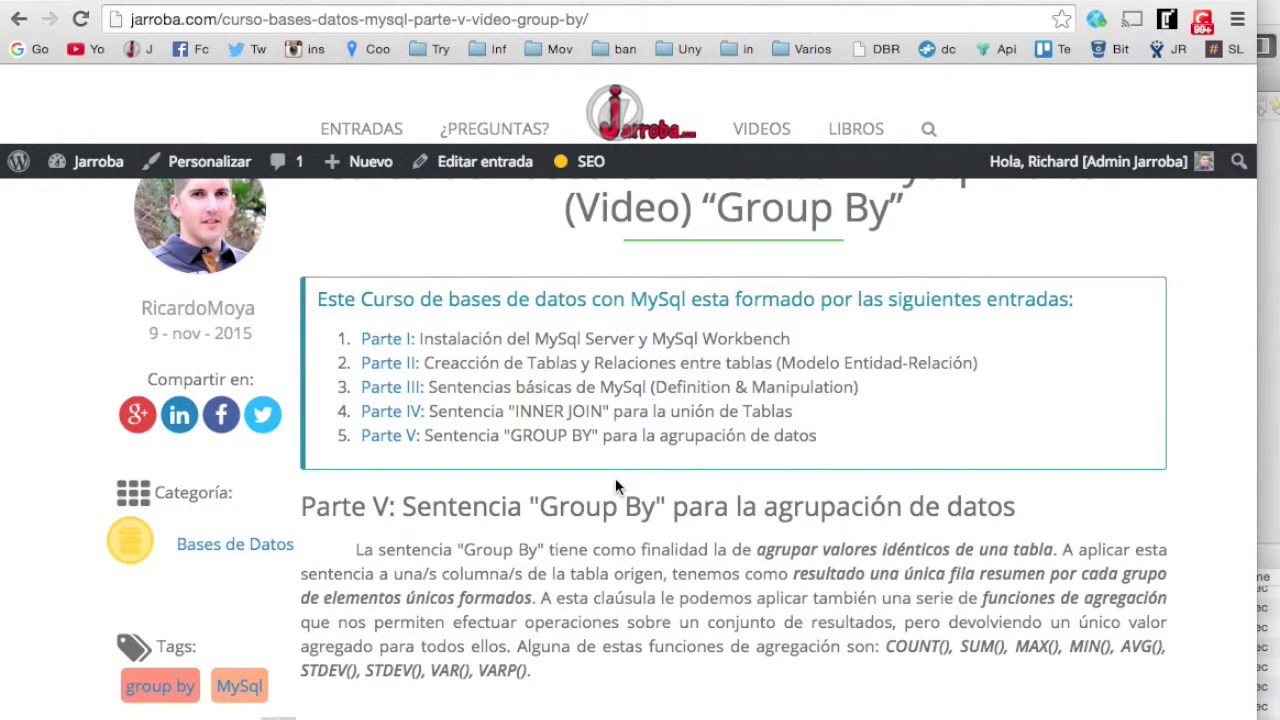
{"action": "scroll", "coordinate": [630, 529], "scroll_direction": "down", "scroll_amount": 10}
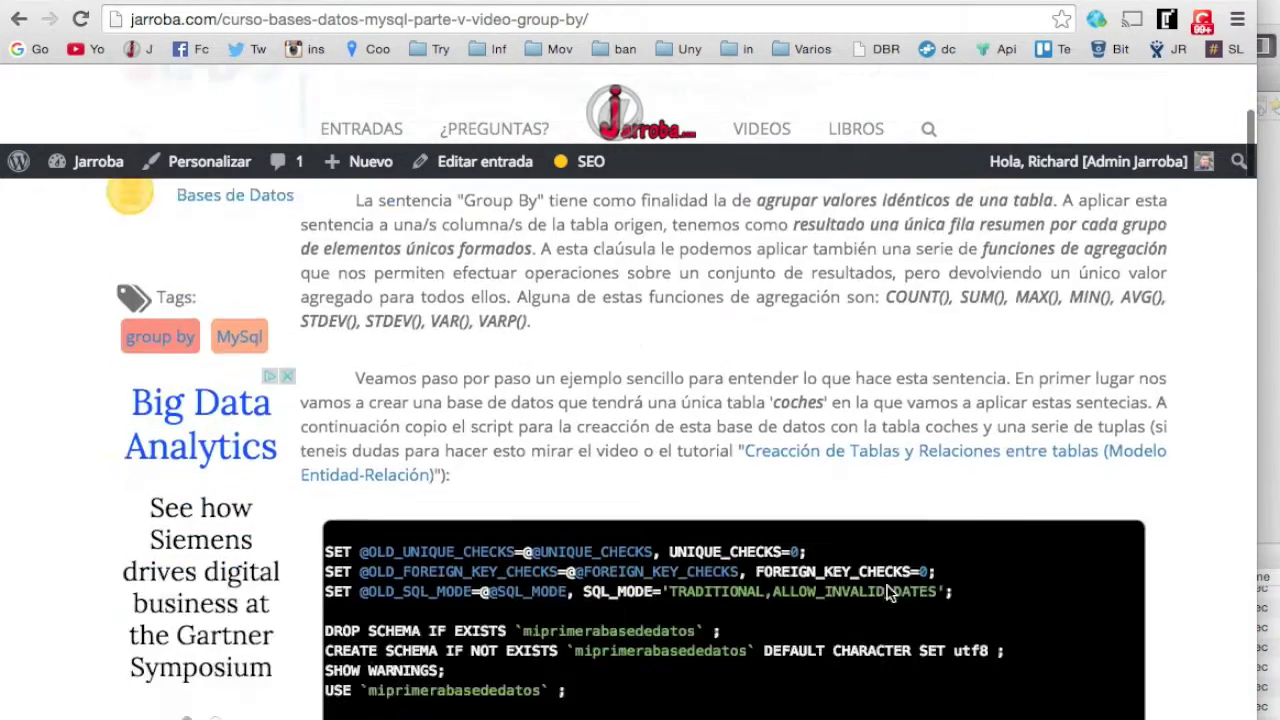
{"action": "scroll", "coordinate": [1232, 690], "scroll_direction": "down", "scroll_amount": 15}
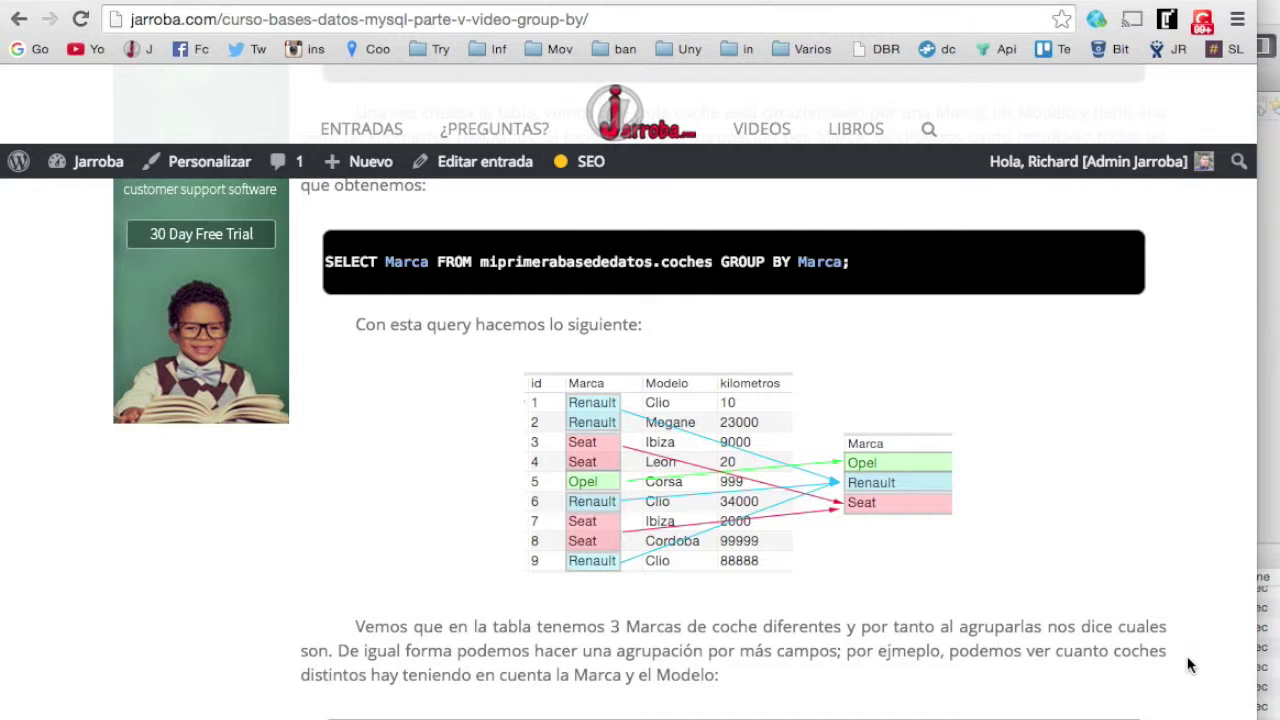
{"action": "scroll", "coordinate": [1187, 656], "scroll_direction": "down", "scroll_amount": 5}
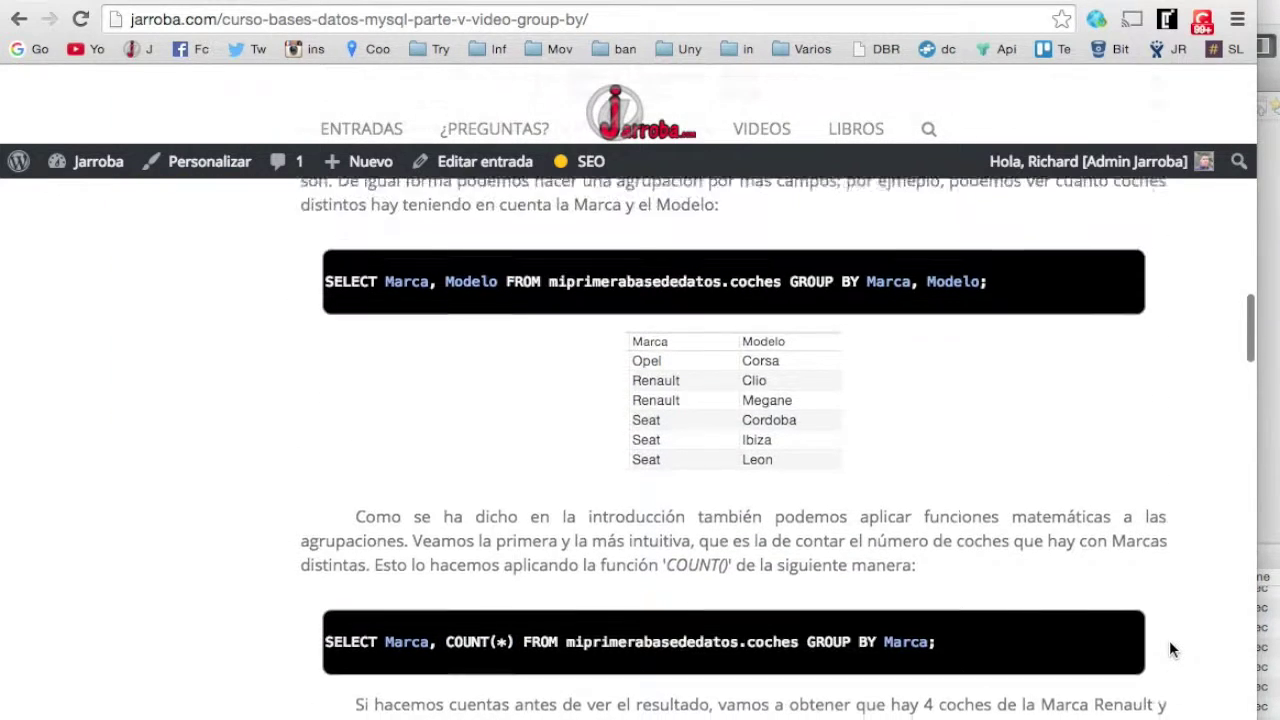